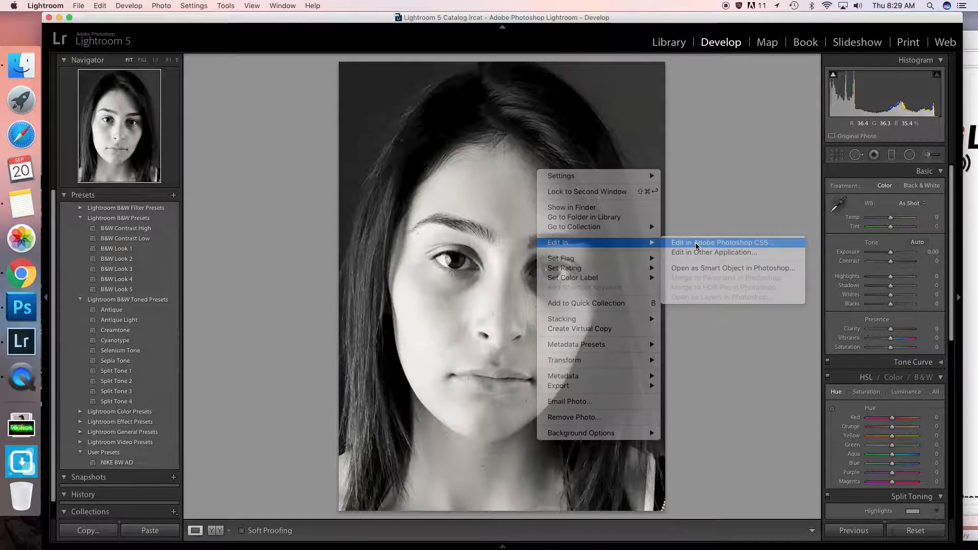
Open the portrait in Adobe Photoshop CS5 and rearrange the image window and the Adjustments and Layers panels.
left_click(581, 247)
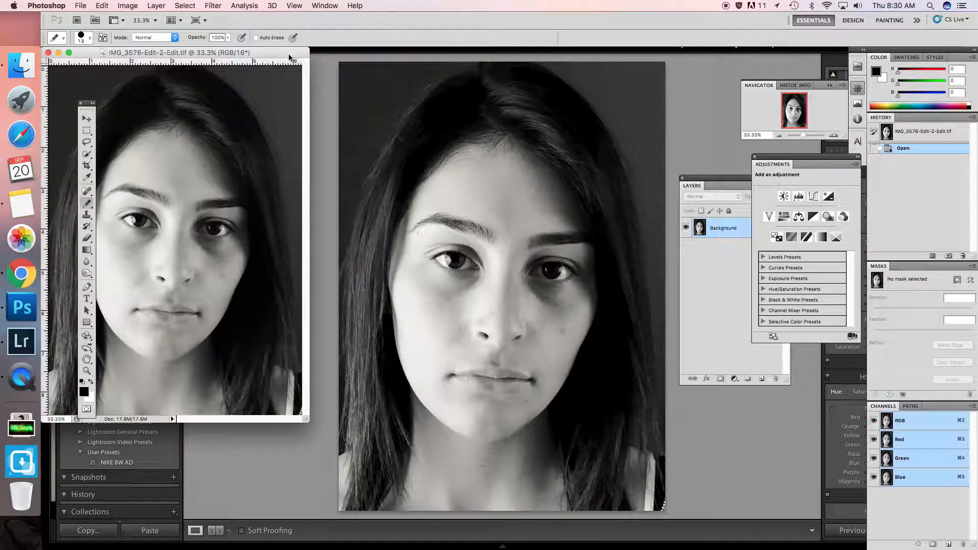
left_click_drag(288, 55, 788, 63)
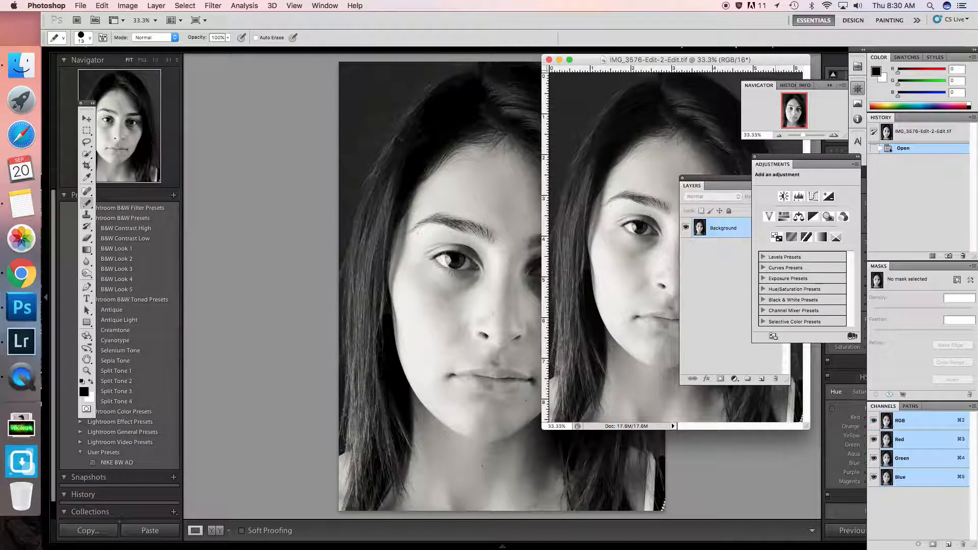
left_click_drag(785, 158, 844, 169)
left_click_drag(748, 189, 841, 207)
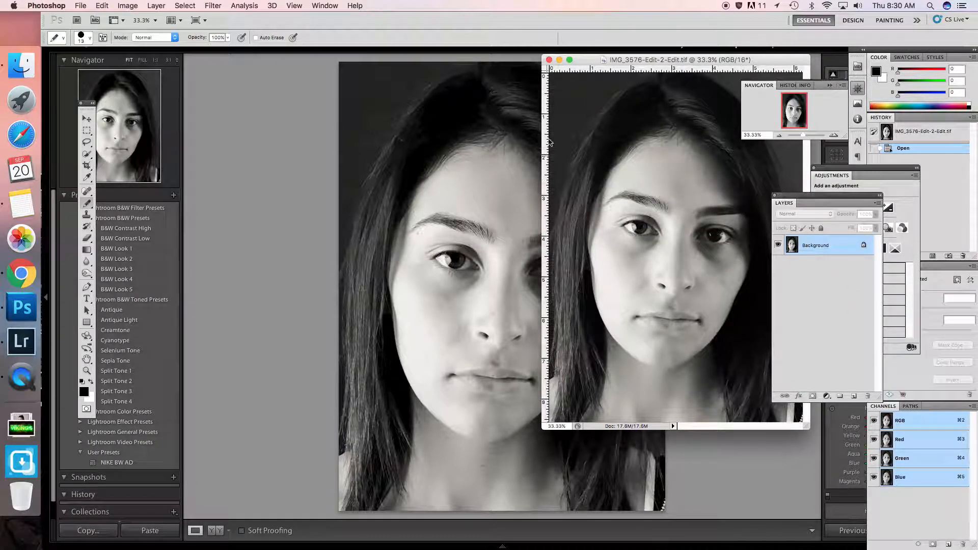
Start a new document named "B&W Story Template".
left_click(83, 6)
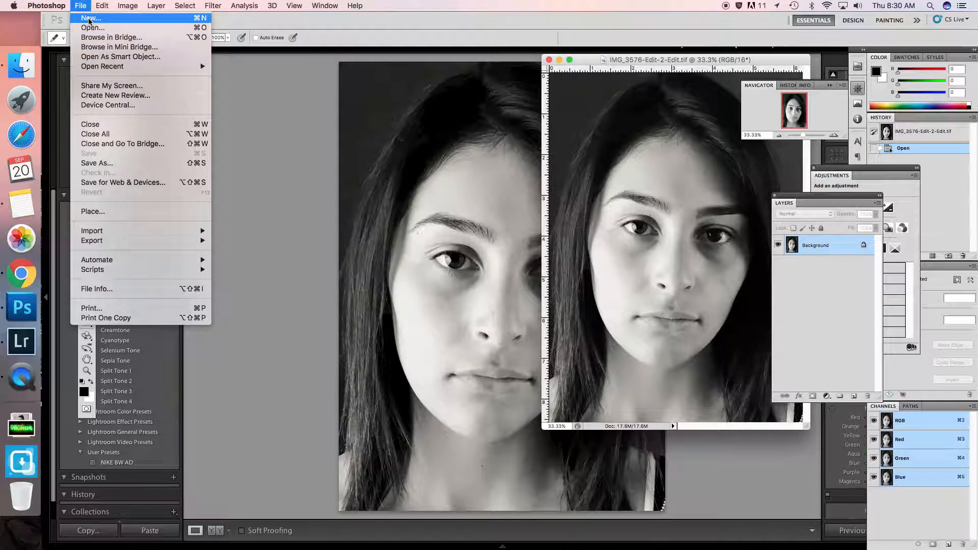
left_click(90, 19)
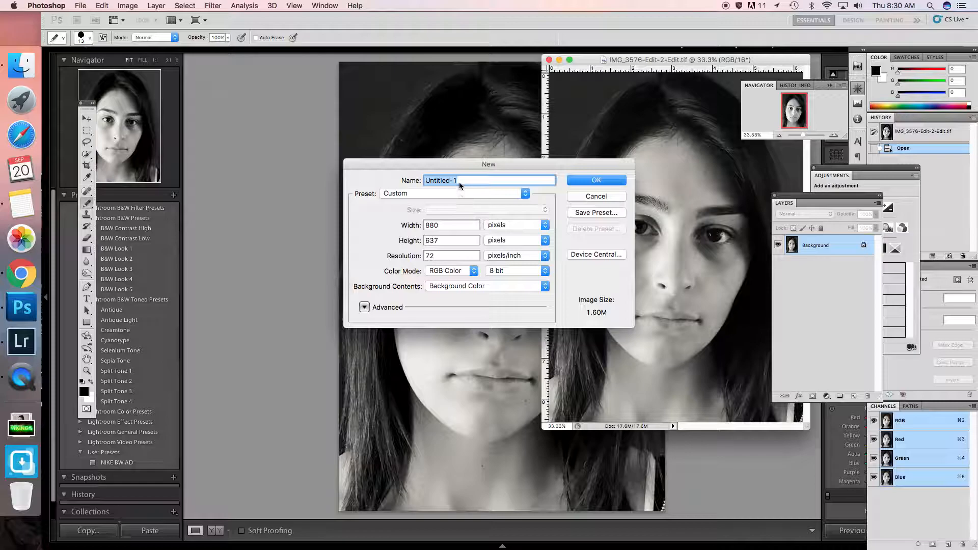
type("B&W")
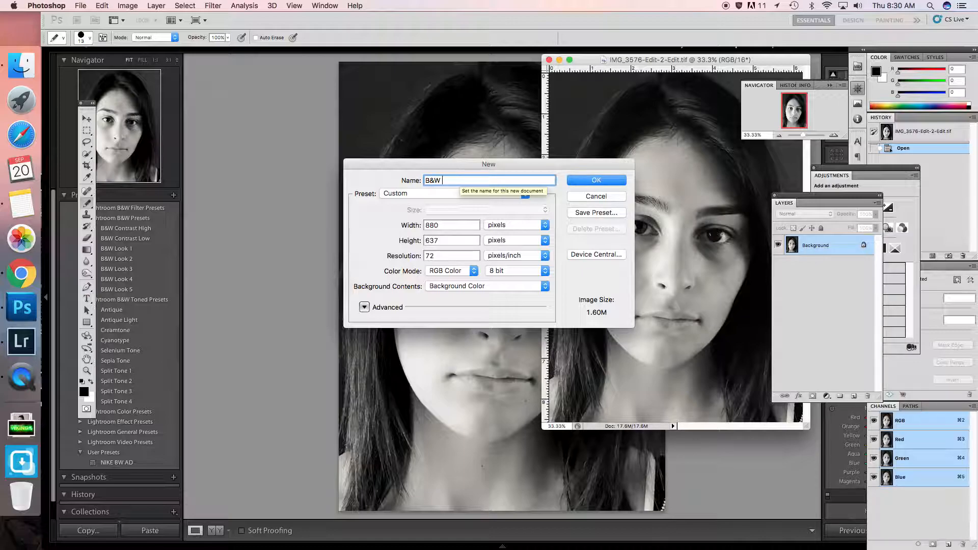
type(" Story Template")
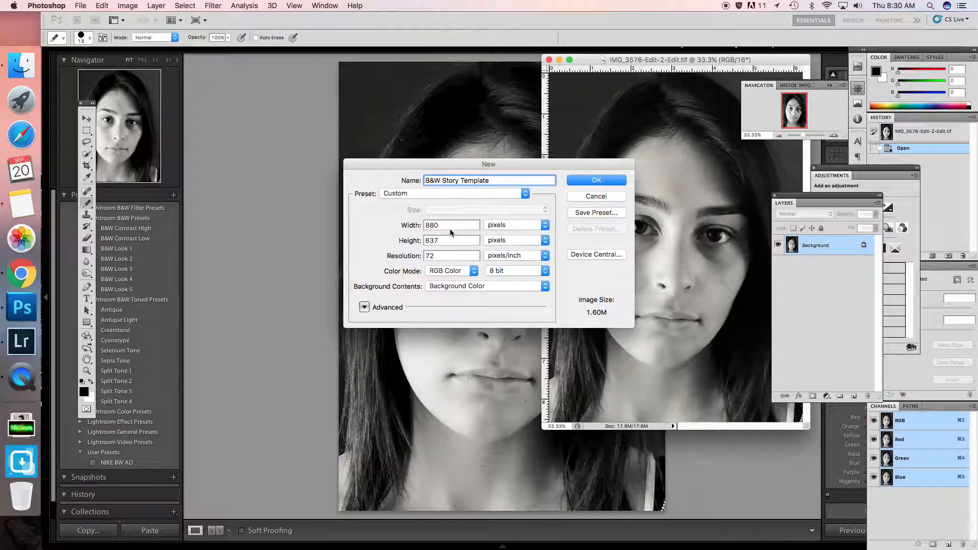
Set the new document to 1080 pixels wide and 1920 pixels high, and create it.
key("Tab")
type("192")
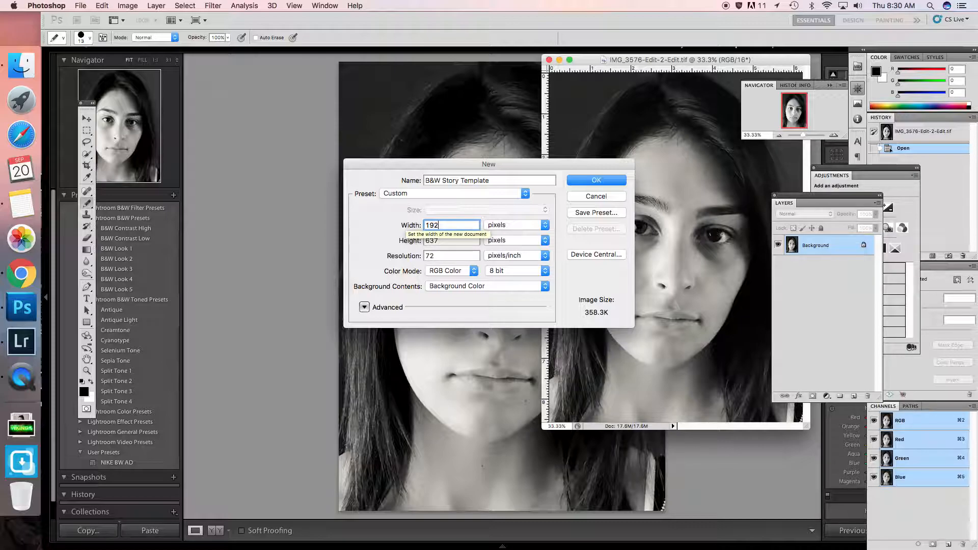
type("0")
key("Tab")
key("shift+Tab")
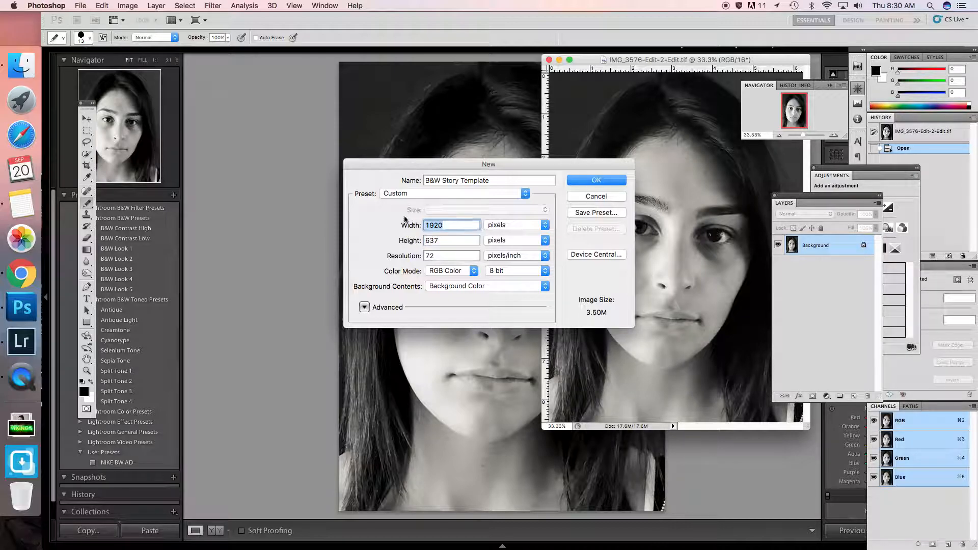
type("1080")
key("Tab")
type("1")
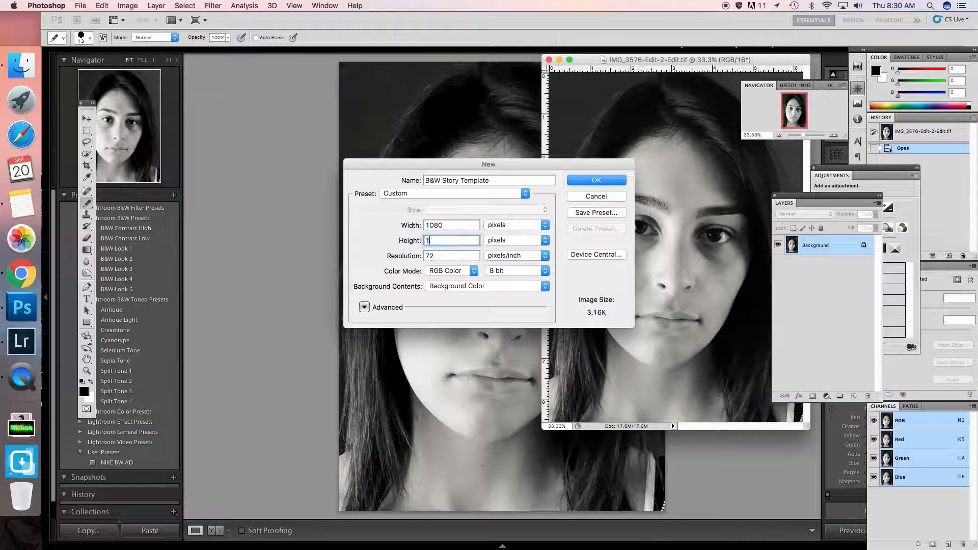
type("920")
left_click(594, 181)
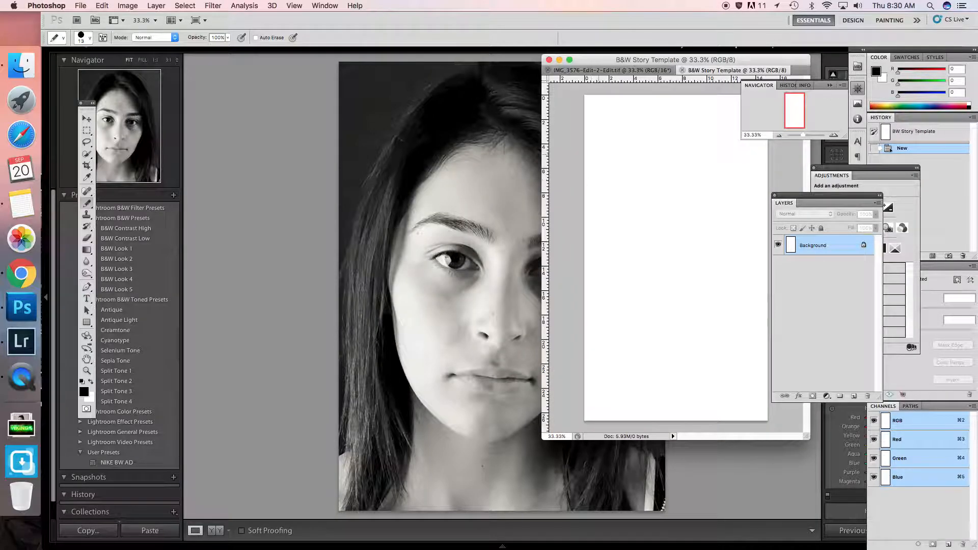
Detach the B&W Story Template document into its own enlarged window beside the portrait.
left_click_drag(694, 72, 198, 83)
left_click_drag(436, 438, 506, 461)
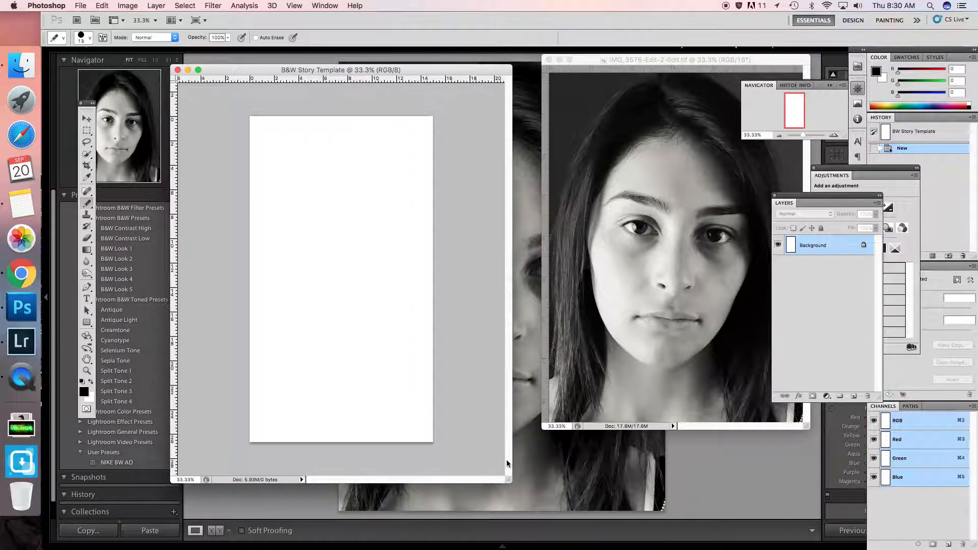
left_click_drag(408, 68, 389, 70)
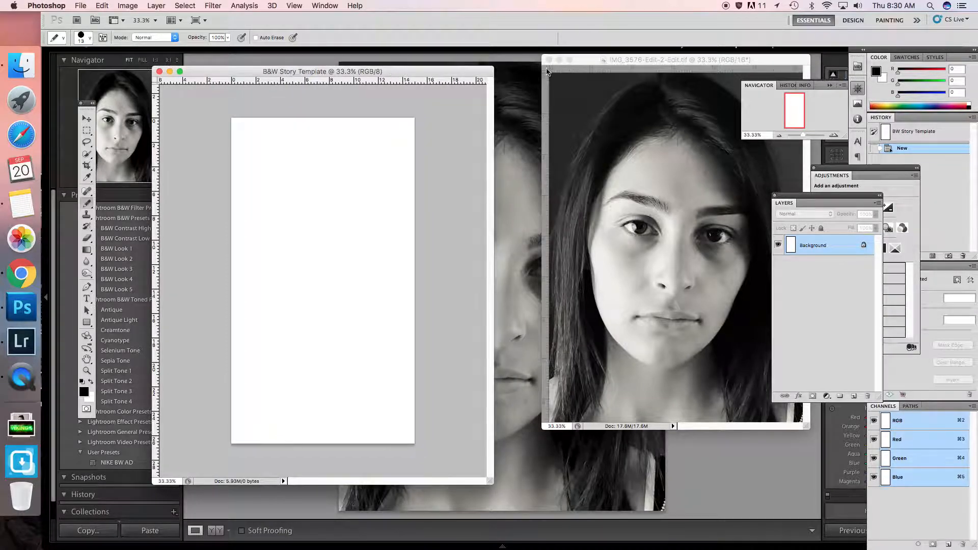
Place the portrait file into its own document as a smart object layer.
left_click(602, 60)
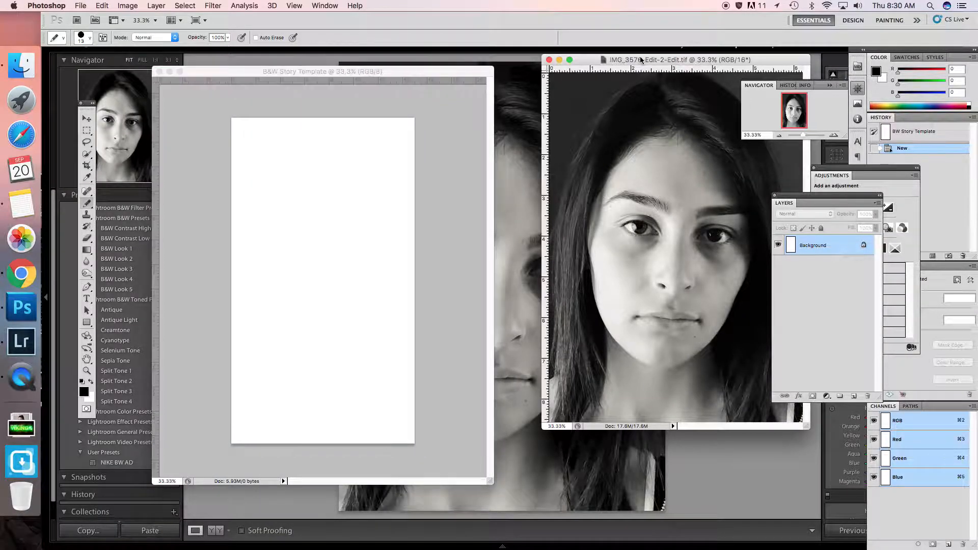
left_click_drag(618, 66, 619, 300)
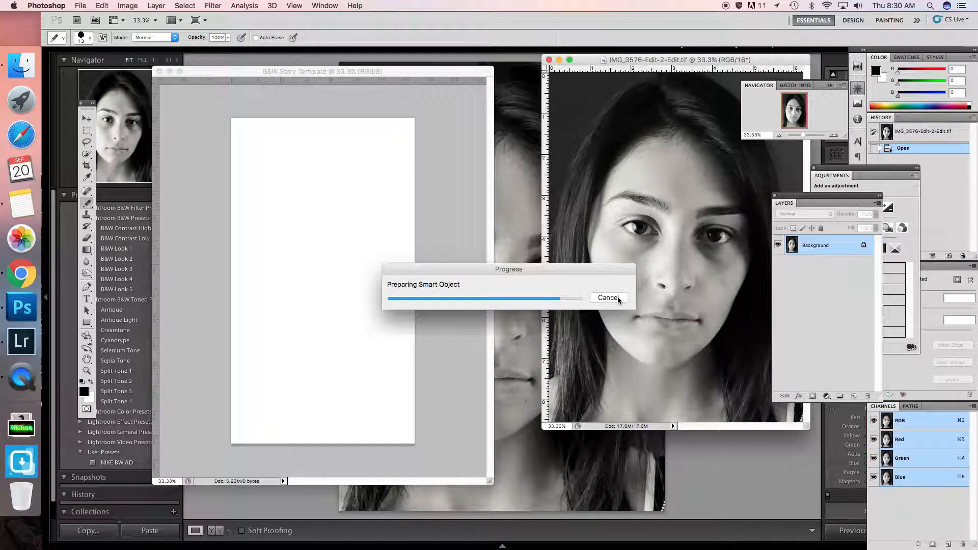
left_click(618, 298)
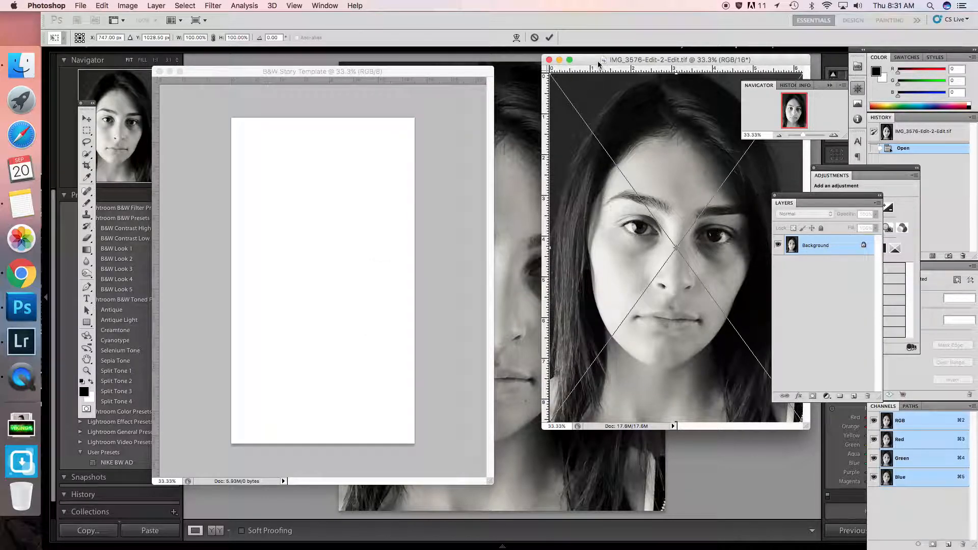
key("Return")
Position the portrait's window next to the blank template window.
left_click_drag(619, 64, 565, 94)
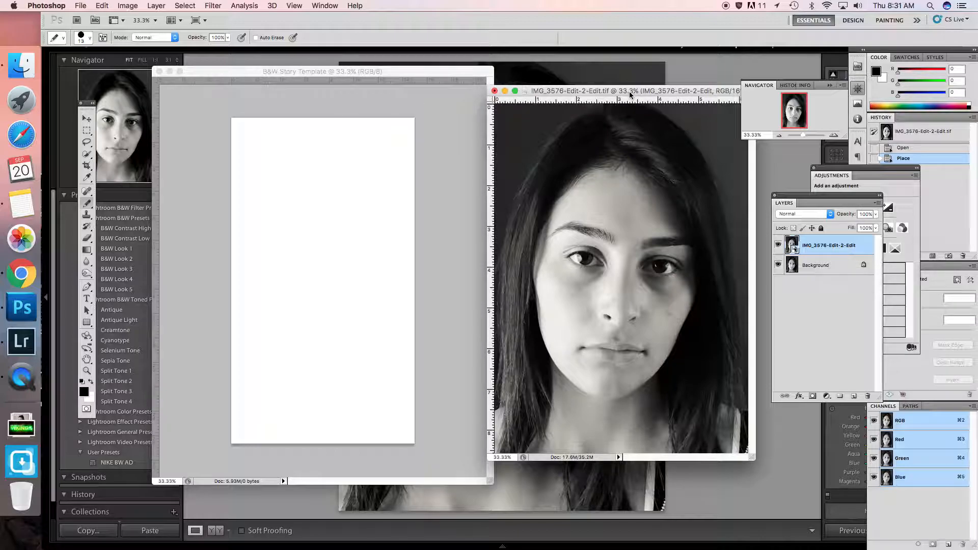
left_click_drag(630, 95, 637, 94)
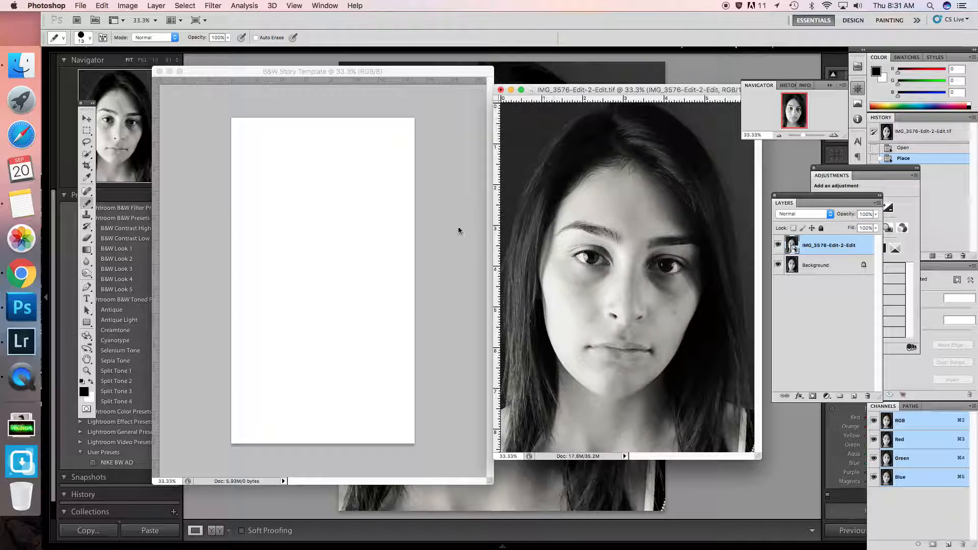
left_click(576, 456)
left_click(576, 457)
left_click_drag(624, 93, 657, 83)
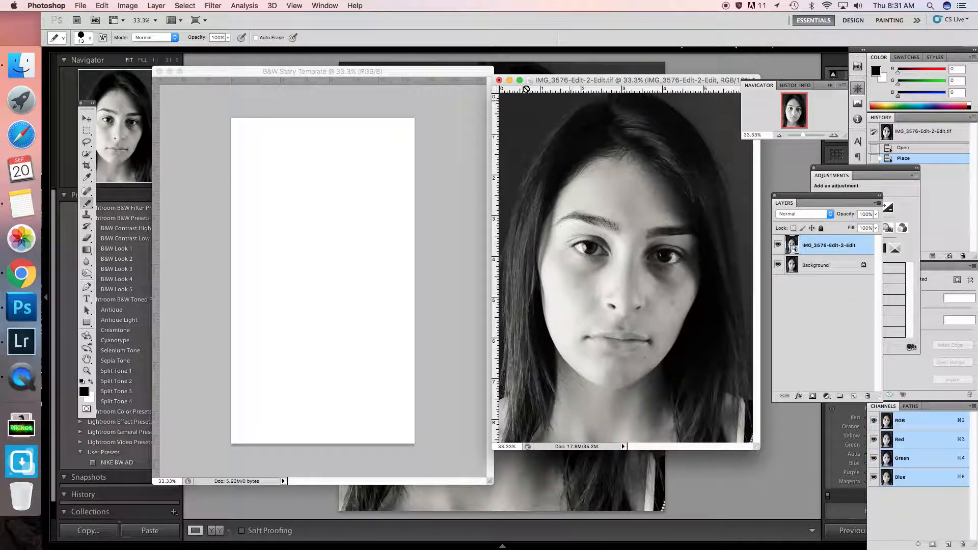
Resize the portrait image to a height of 1920 pixels at 72 pixels/inch and enlarge its window around it.
left_click(128, 5)
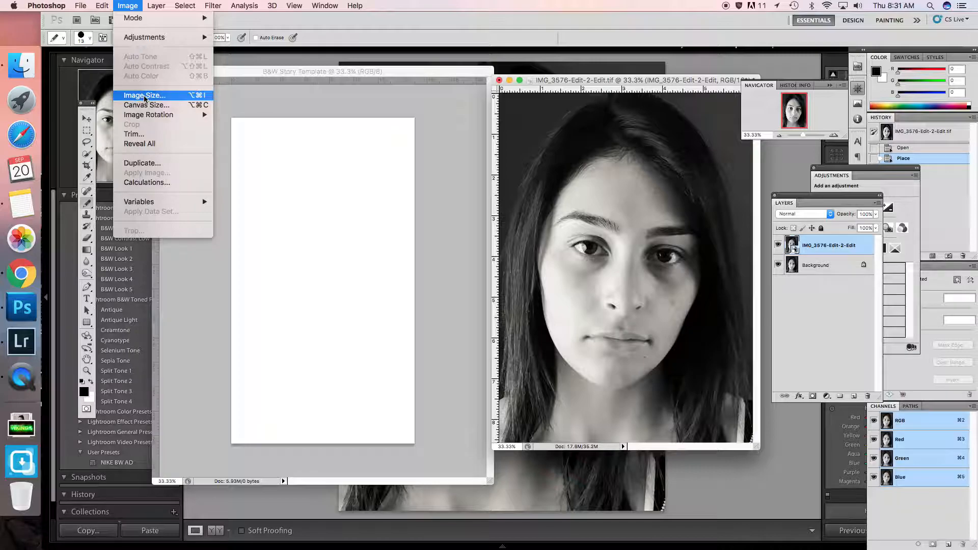
left_click(140, 94)
left_click_drag(451, 268, 413, 270)
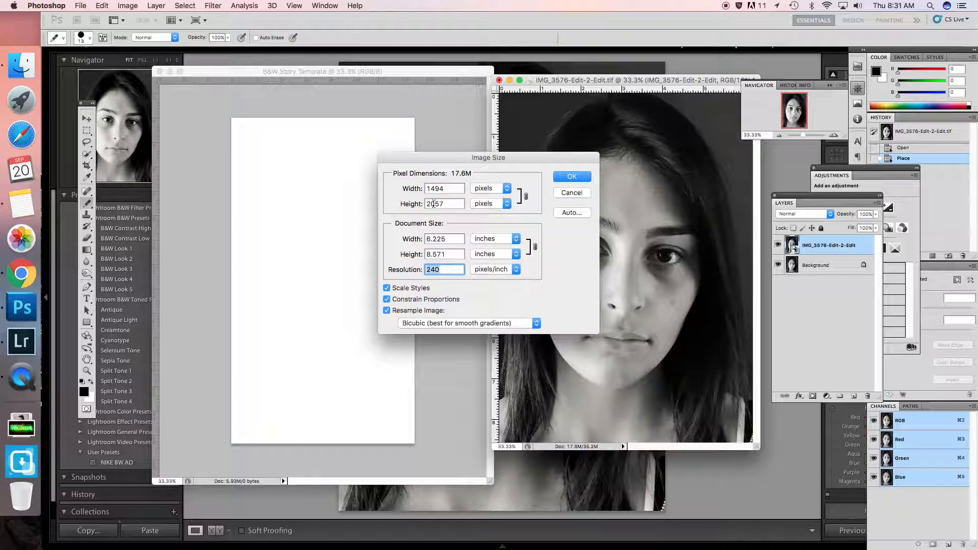
left_click_drag(448, 205, 421, 203)
type("1920")
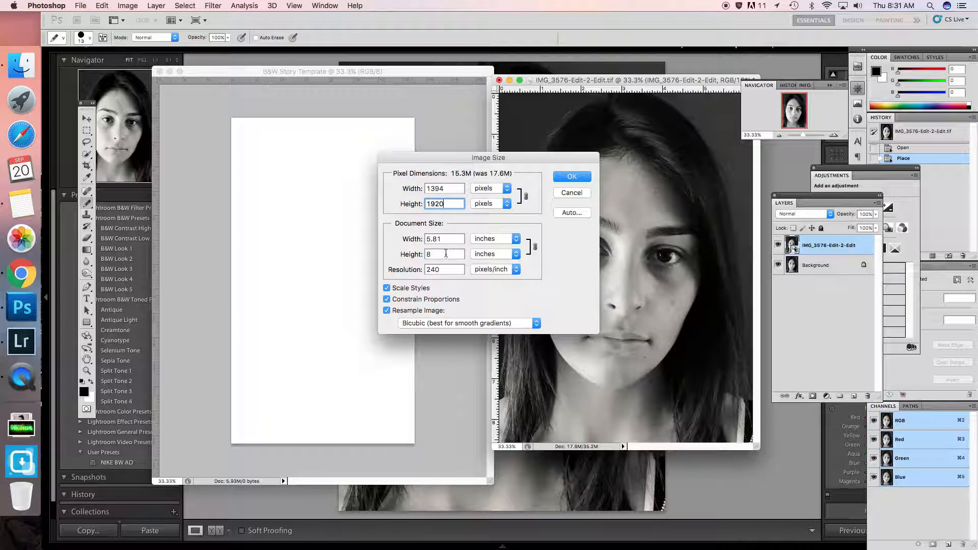
left_click_drag(443, 270, 429, 269)
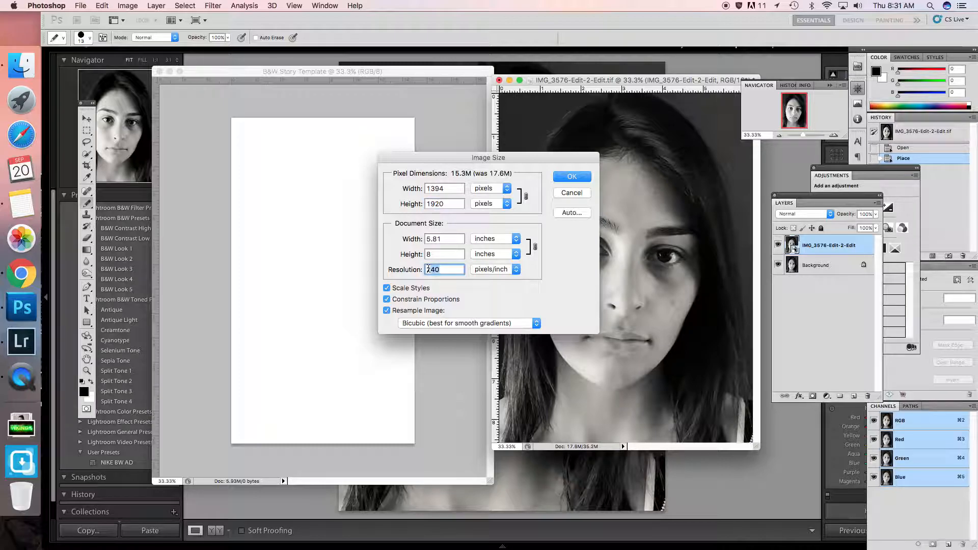
key("BackSpace")
type("72")
left_click_drag(450, 205, 428, 204)
key("BackSpace")
type("1920")
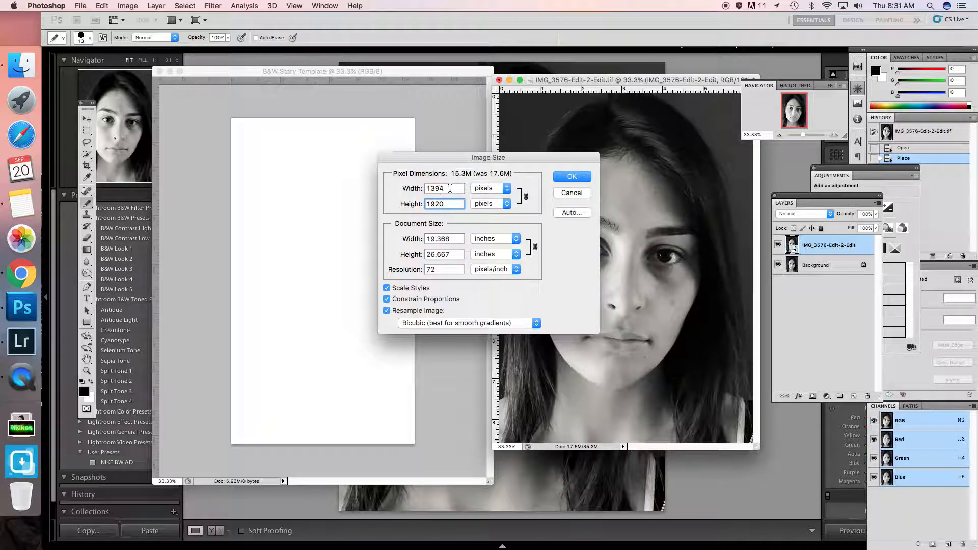
left_click(570, 177)
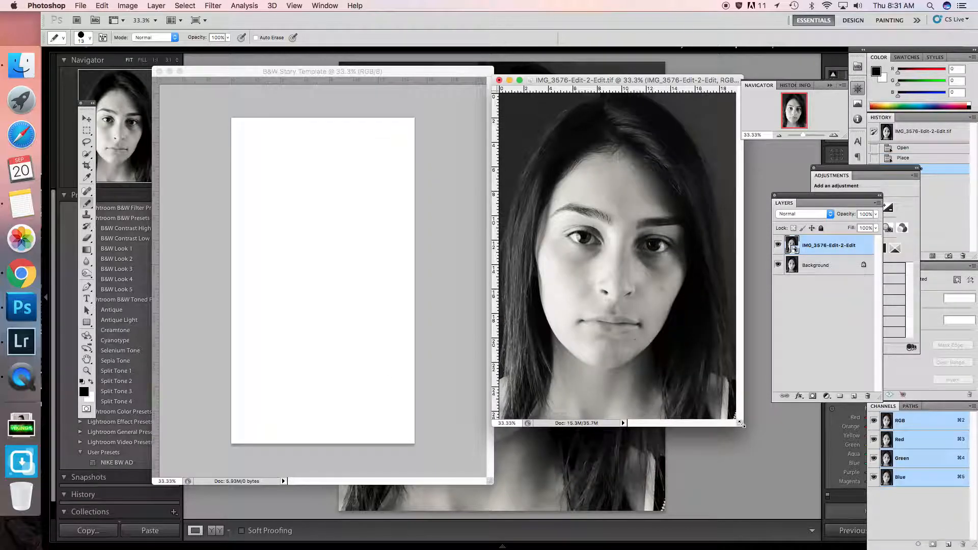
left_click_drag(741, 424, 789, 476)
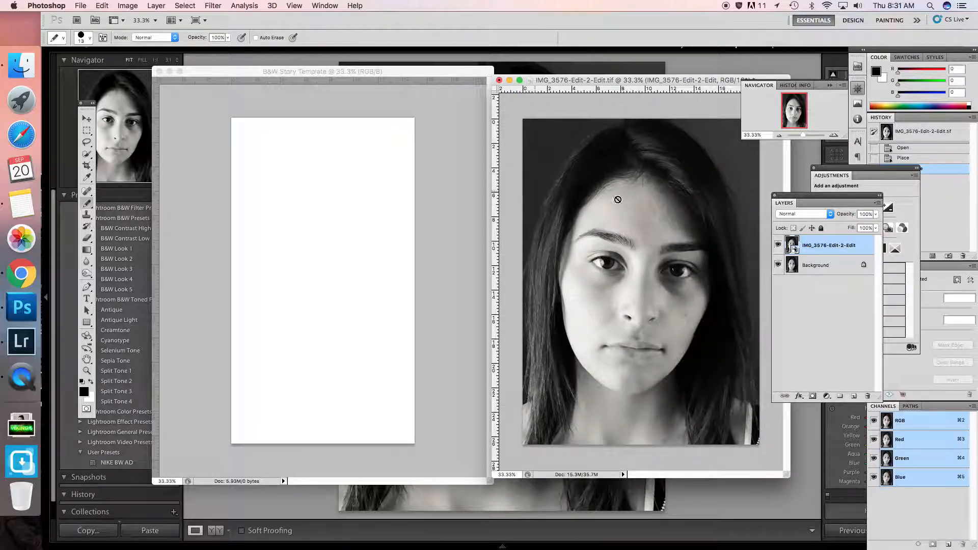
Try to copy the portrait's smart object layer and its Background layer into the B&W Story Template document.
left_click(87, 119)
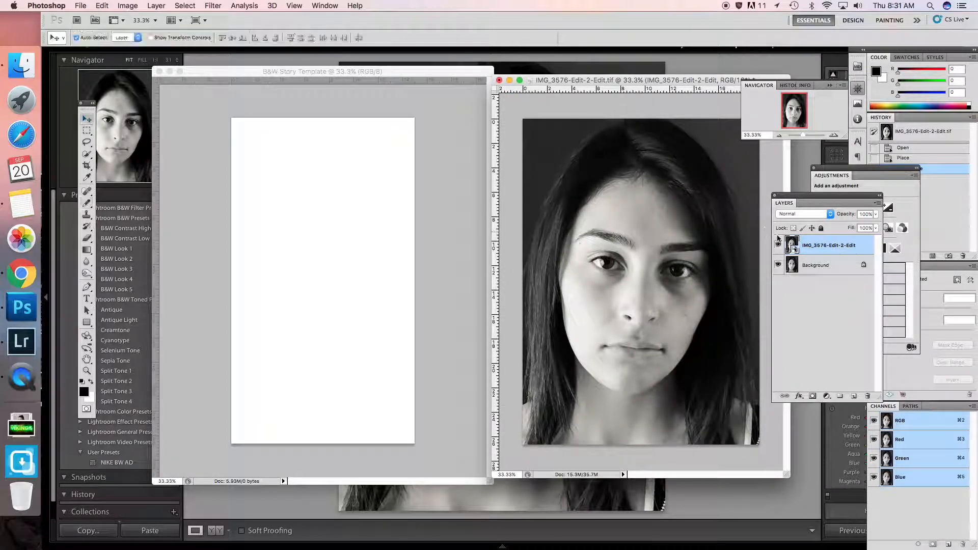
left_click_drag(792, 246, 378, 278)
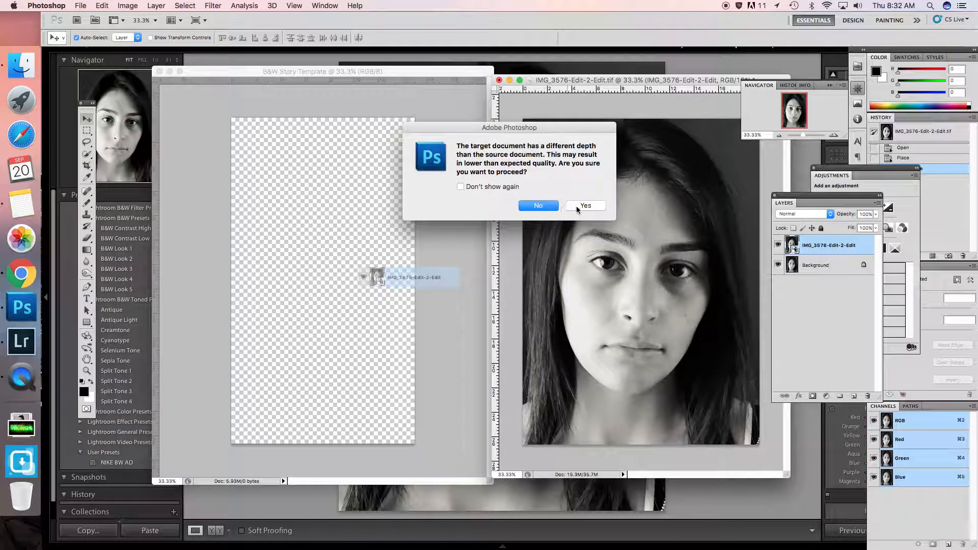
left_click(539, 206)
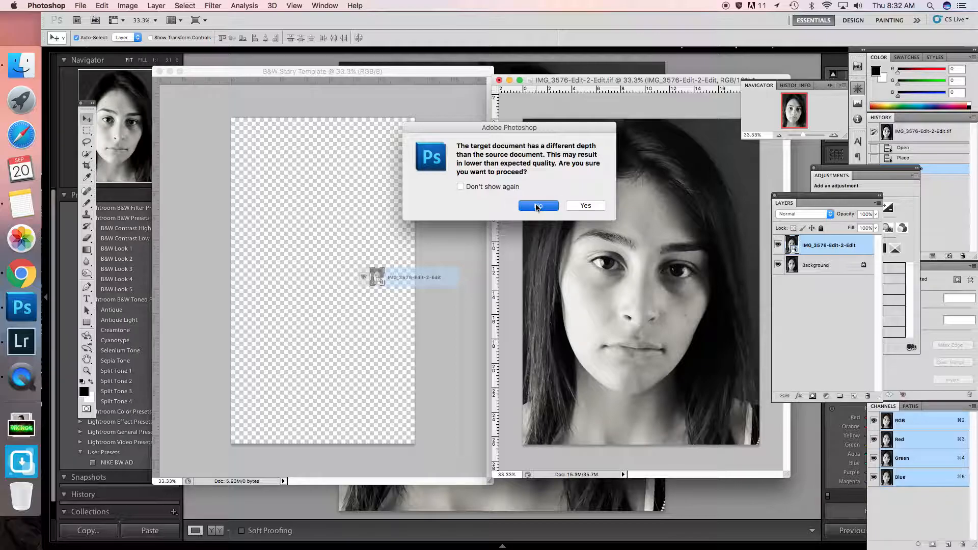
left_click_drag(811, 275, 375, 271)
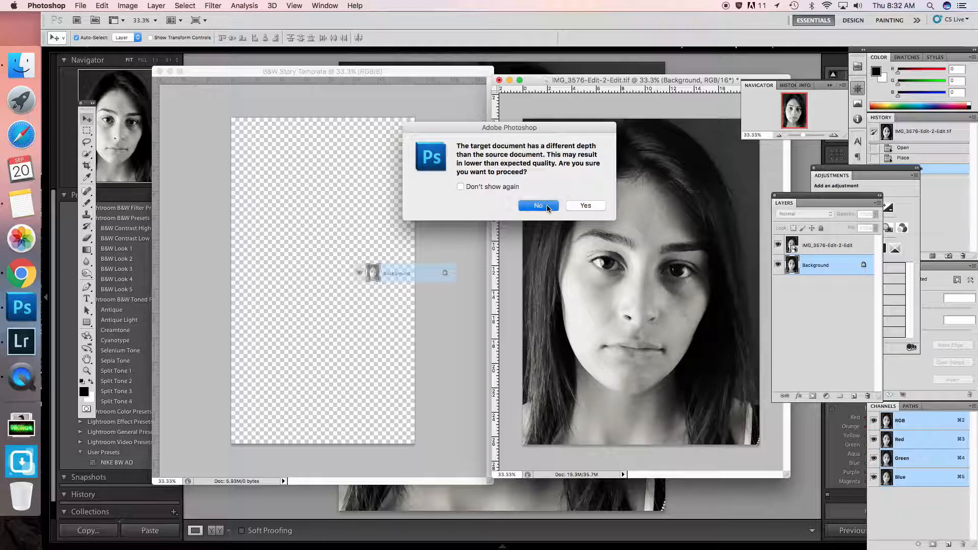
left_click(539, 206)
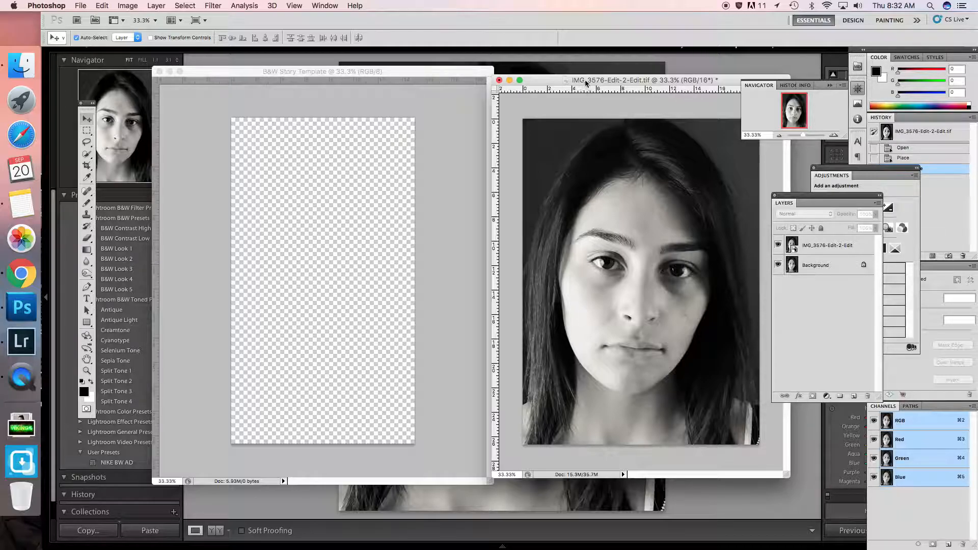
Convert the portrait document to 8 Bits/Channel.
mouse_move(592, 80)
left_mouse_down()
mouse_move(594, 91)
mouse_move(594, 83)
left_mouse_up()
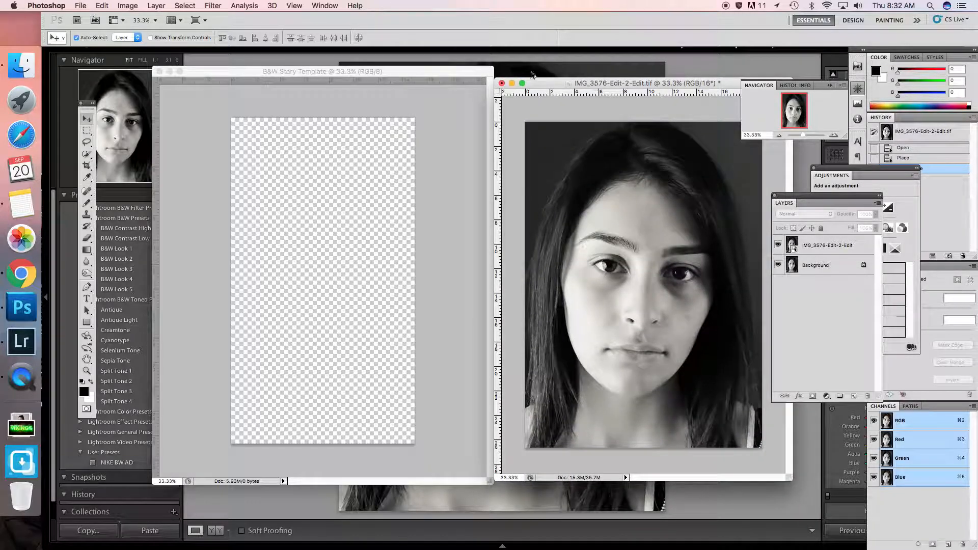
left_click(127, 6)
mouse_move(129, 19)
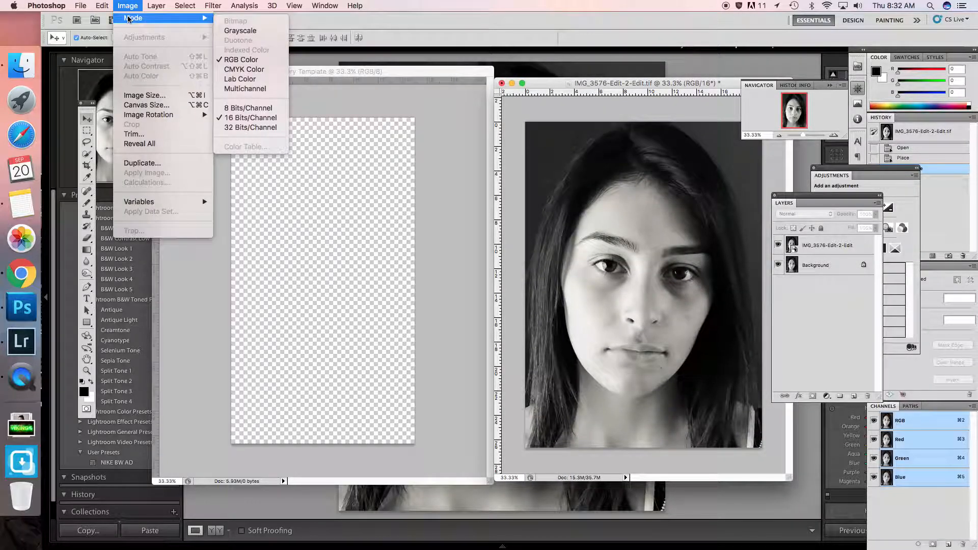
left_click(268, 109)
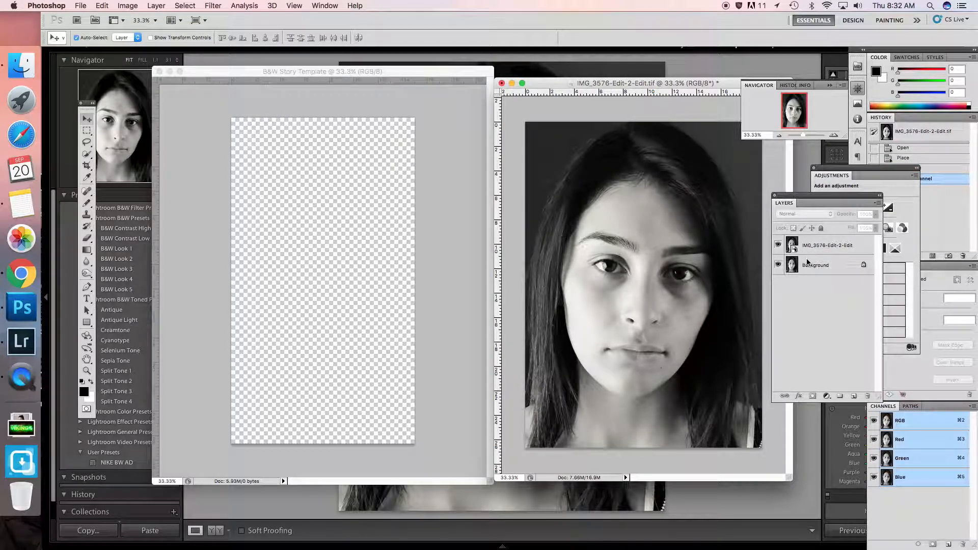
Copy the portrait's Background layer into the B&W Story Template document and bring the template window forward.
left_click(797, 269)
left_click_drag(792, 268, 348, 264)
left_click_drag(409, 65, 428, 65)
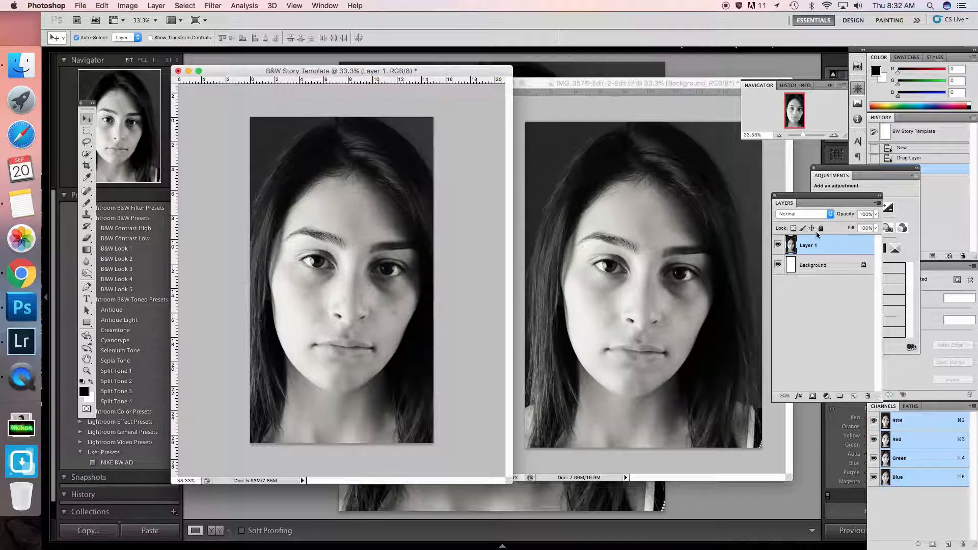
Start Shadows/Highlights with all options on Layer 1 and set Shadows to amount 50%, tonal width 26% and radius 102 px.
left_click(128, 6)
mouse_move(144, 38)
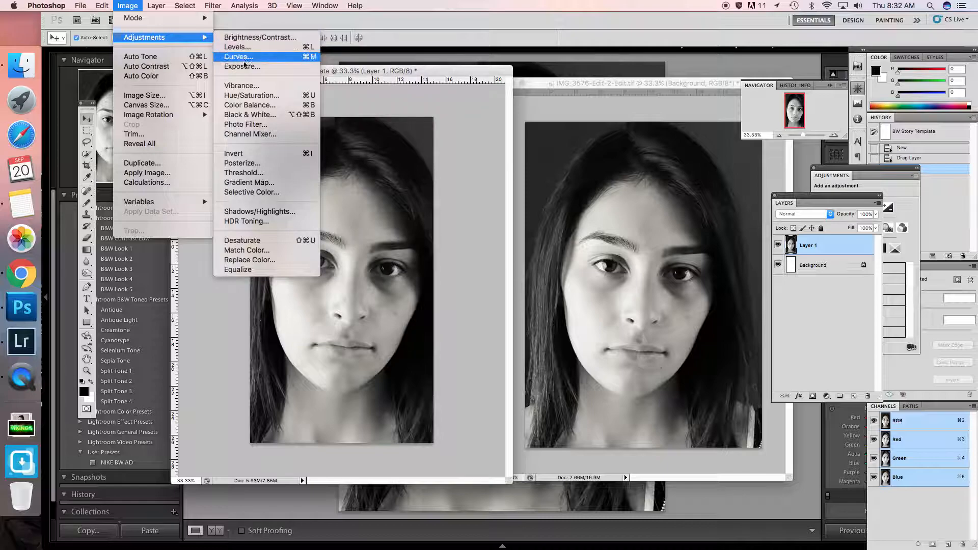
left_click(283, 211)
left_click_drag(482, 217, 583, 141)
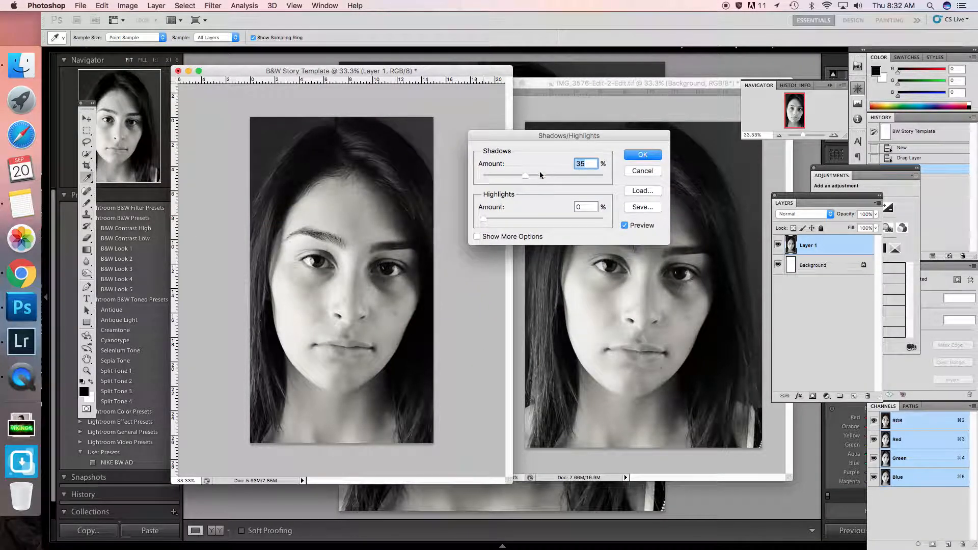
left_click(477, 236)
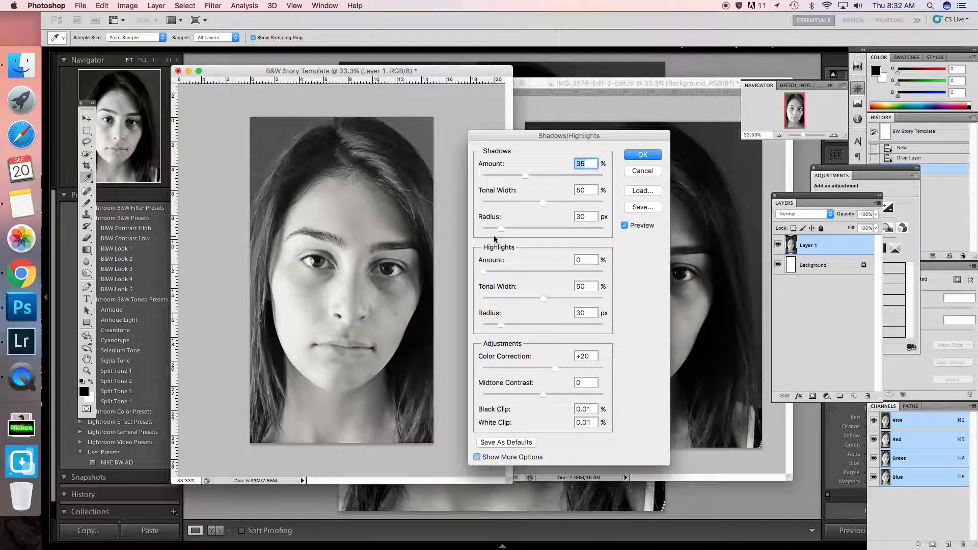
left_click_drag(501, 229, 543, 177)
Set Highlights to amount 11%, tonal width 57% and radius 59 px, color correction to +18, raise the midtone contrast and apply.
left_click_drag(544, 299, 496, 274)
left_click_drag(540, 322, 518, 325)
left_click_drag(555, 367, 534, 395)
left_click(556, 394)
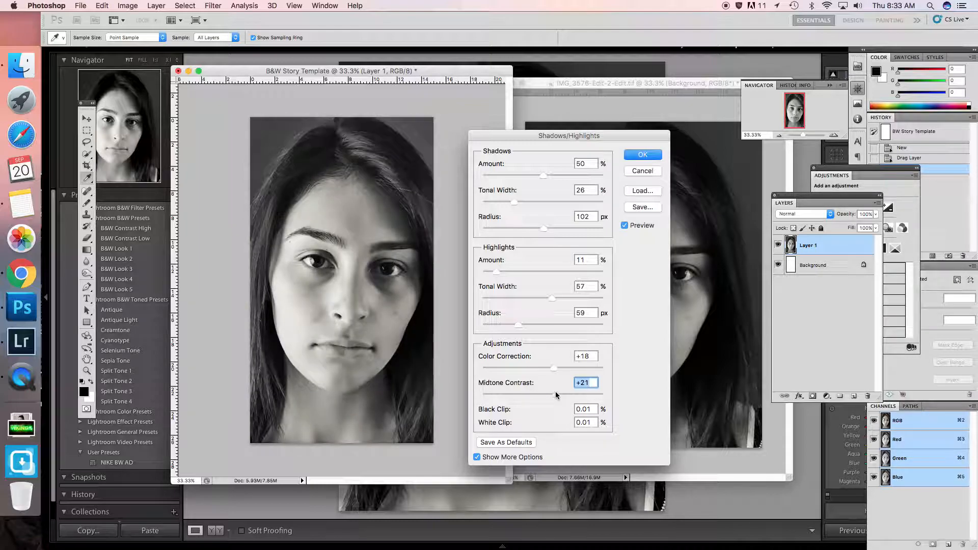
left_click_drag(557, 392, 555, 392)
left_click(640, 155)
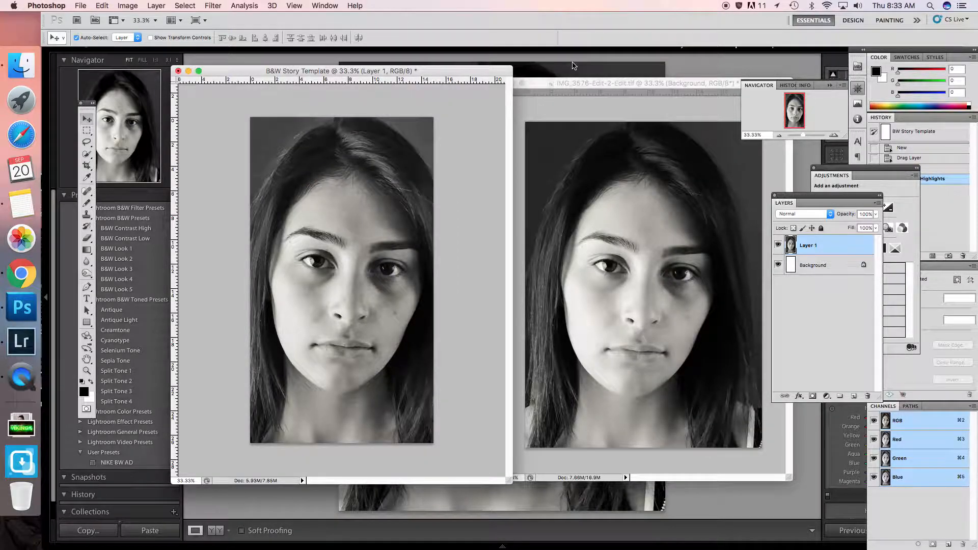
Switch to Lightroom and add a Highlight Priority post-crop vignette to the portrait with amount -36, midpoint 47 and roundness +2.
left_click(574, 66)
left_click(678, 288)
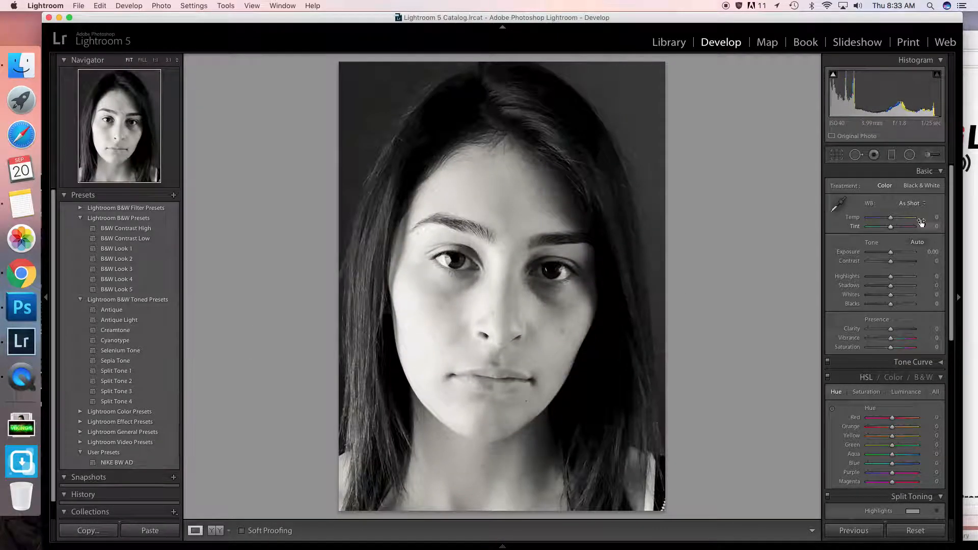
scroll(930, 437, "down", 10)
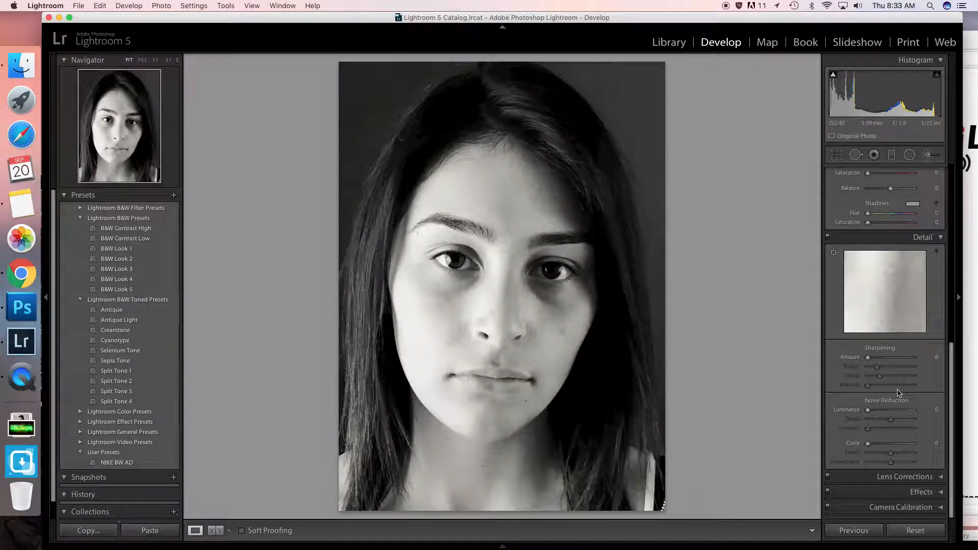
left_click(934, 479)
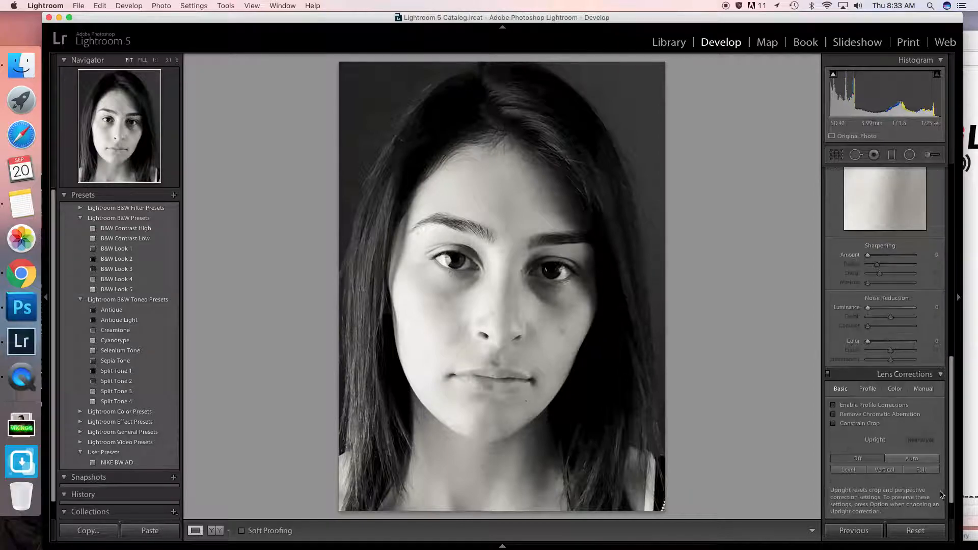
left_click(942, 492)
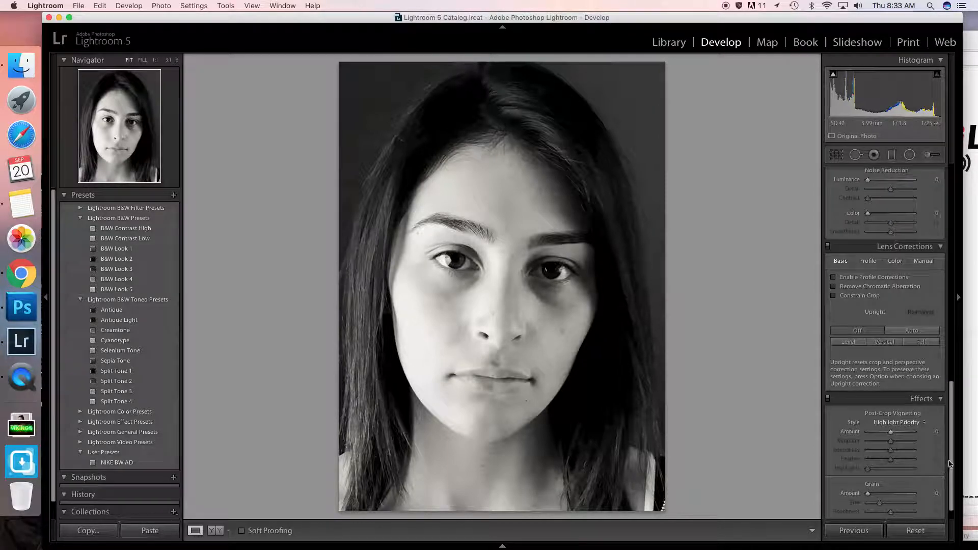
mouse_move(891, 431)
left_mouse_down()
mouse_move(878, 432)
mouse_move(890, 442)
mouse_move(884, 432)
left_mouse_up()
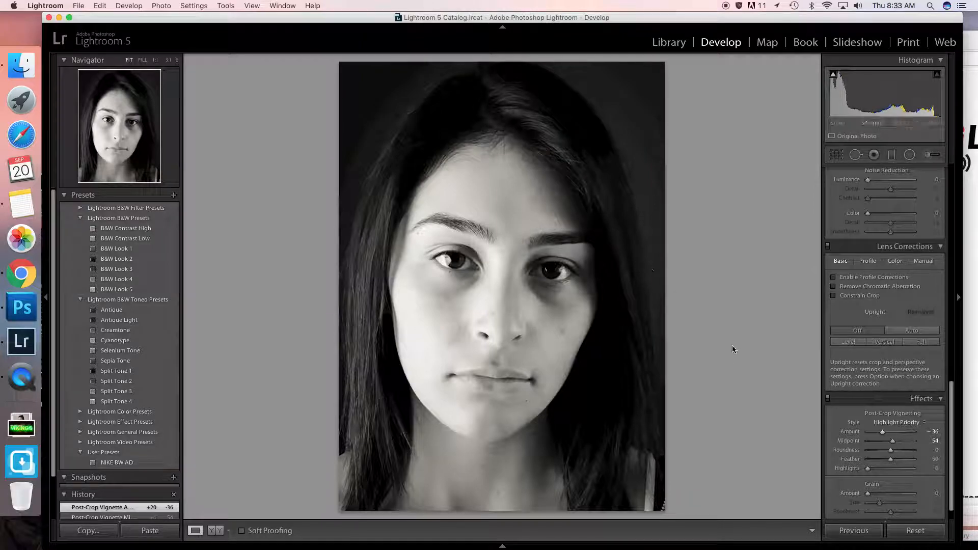
left_click_drag(892, 442, 891, 451)
left_click(891, 451)
Switch to Chrome and follow the link on NIKE's 30th Anniversary "Just Do It" campaign in the Photo 2018 Week 6 document.
left_click_drag(653, 19, 617, 77)
left_click(459, 29)
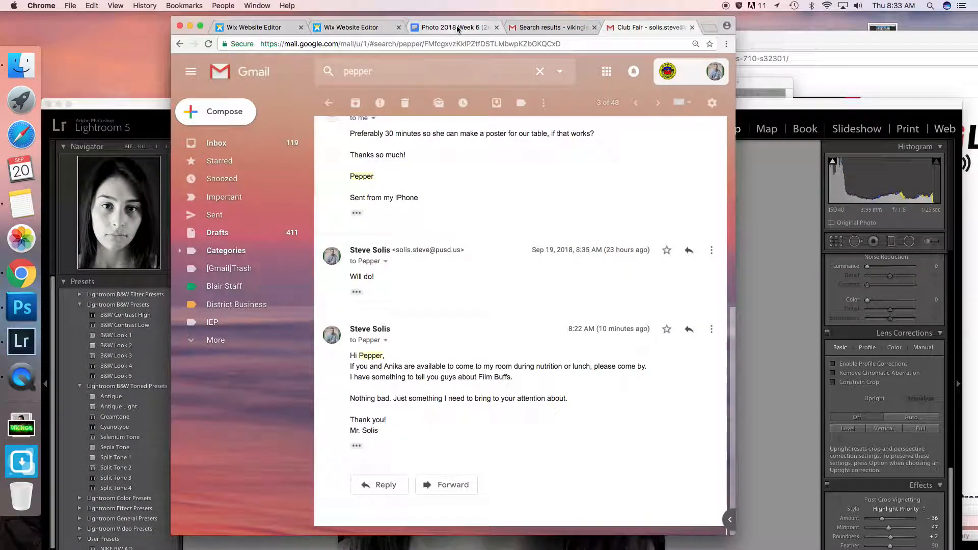
left_click(447, 28)
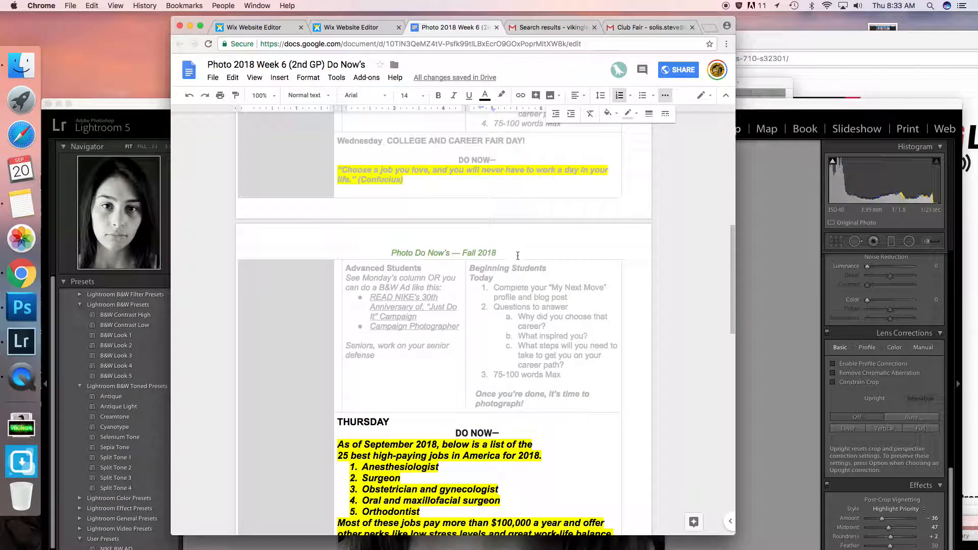
left_click(406, 304)
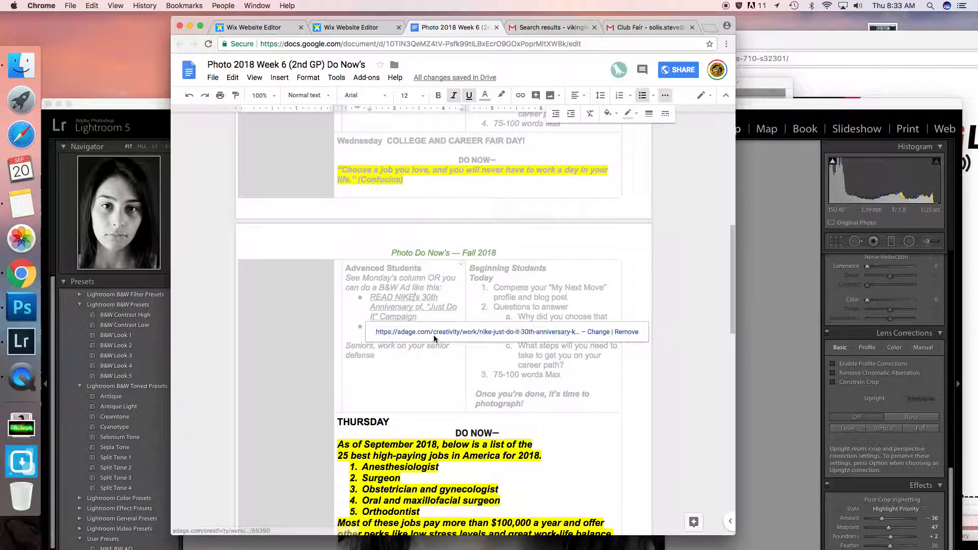
left_click(475, 332)
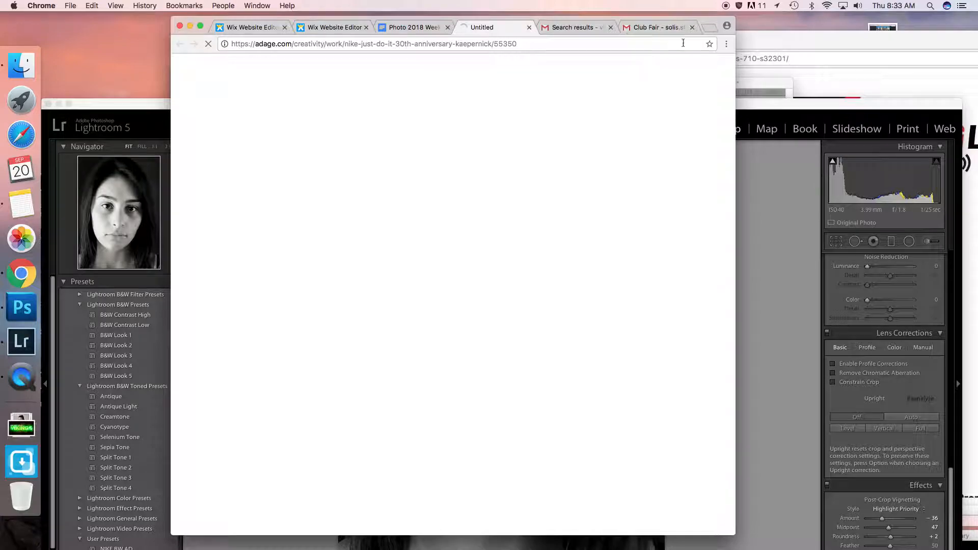
Shift the browser window aside and show the article's Kaepernick ad enlarged from its Twitter post as a reference.
left_click_drag(705, 20, 943, 3)
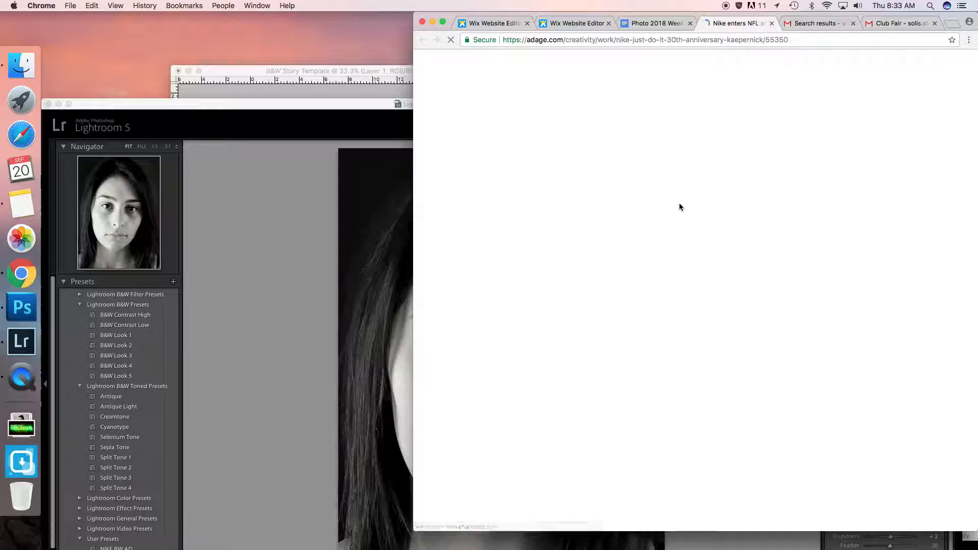
scroll(714, 239, "down", 10)
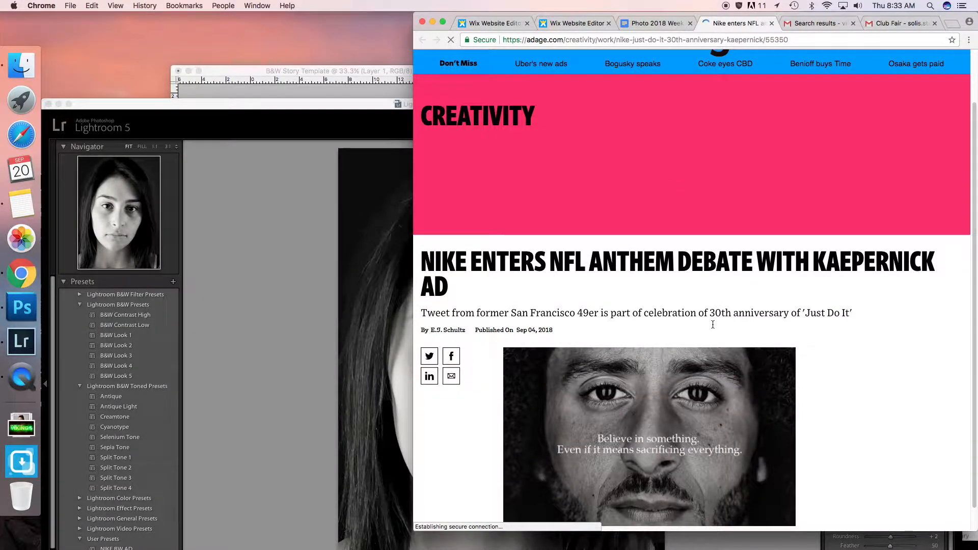
scroll(710, 208, "up", 2)
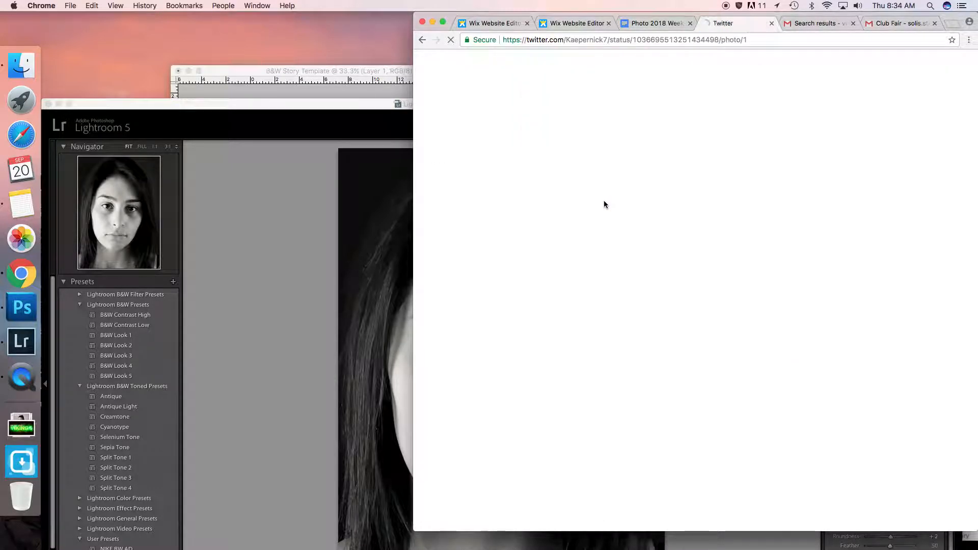
left_click_drag(795, 15, 902, 15)
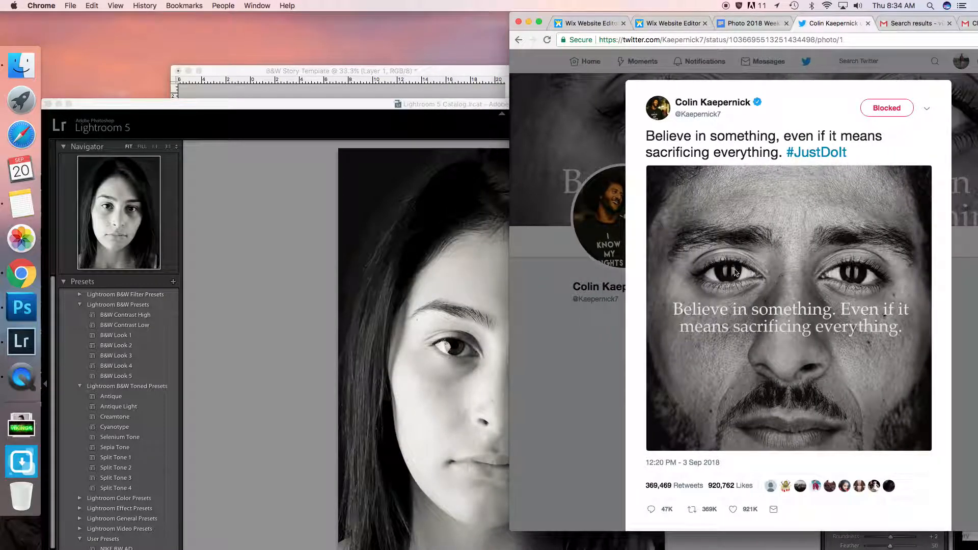
left_click(722, 265)
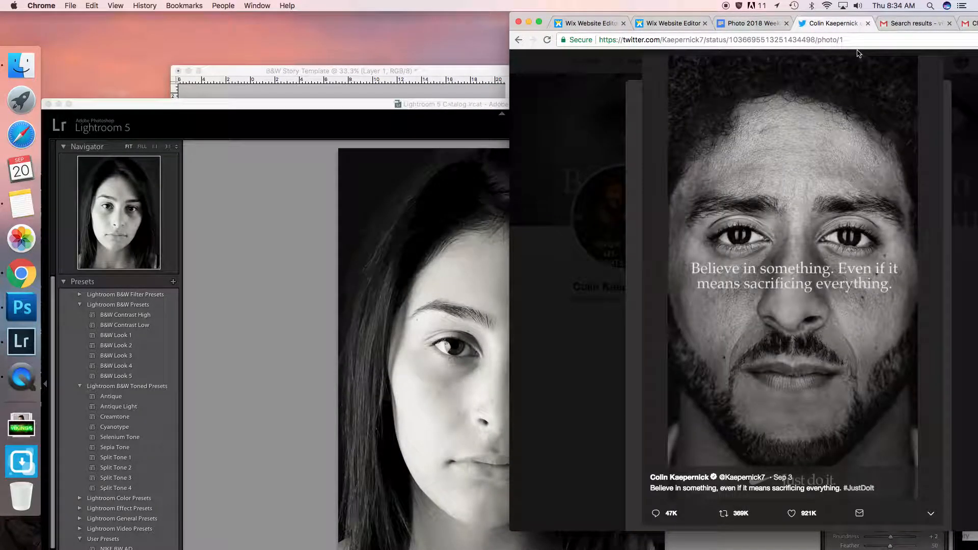
Return to Photoshop and arrange the B&W Story Template window side by side with the browser's Nike ad.
left_click(329, 165)
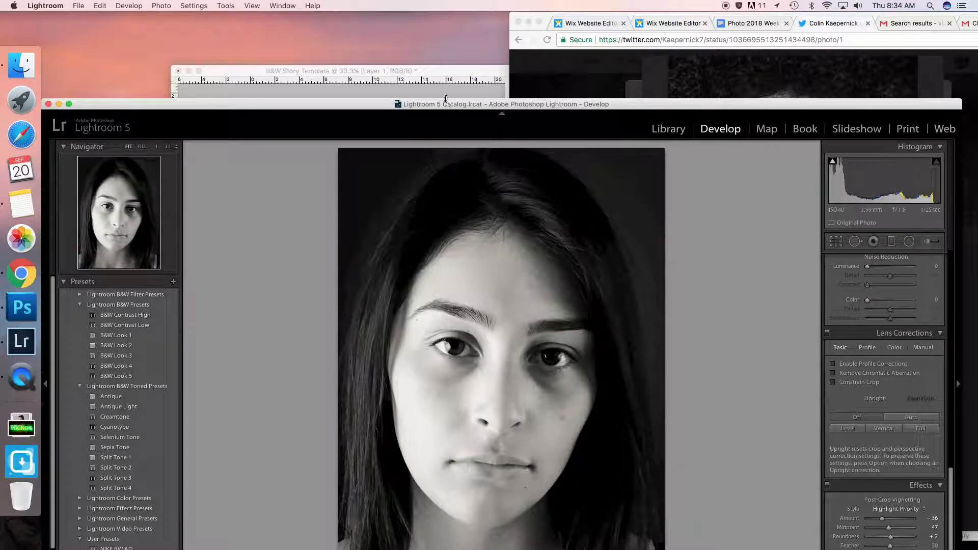
left_click(482, 69)
left_click_drag(496, 68, 433, 49)
left_click(546, 284)
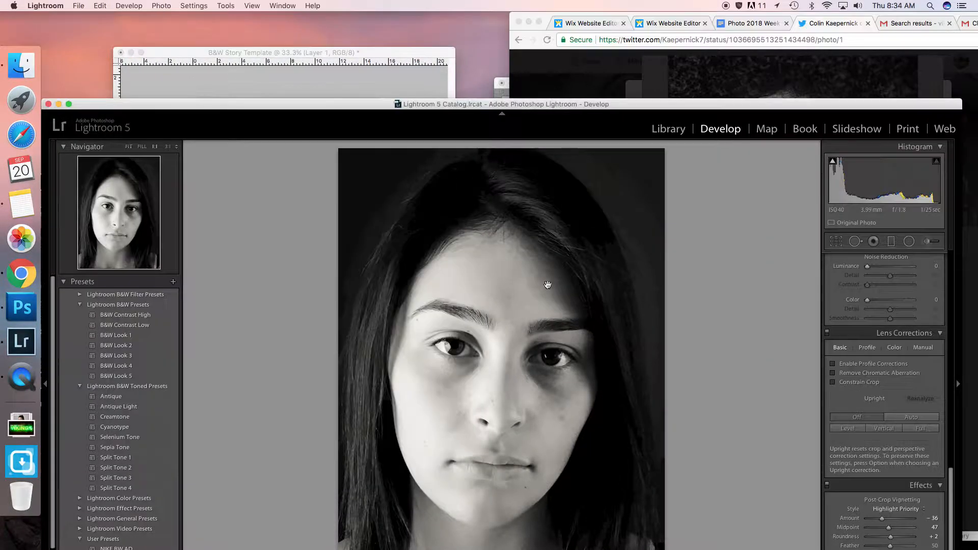
left_click(545, 284)
left_click(546, 146)
left_click(415, 68)
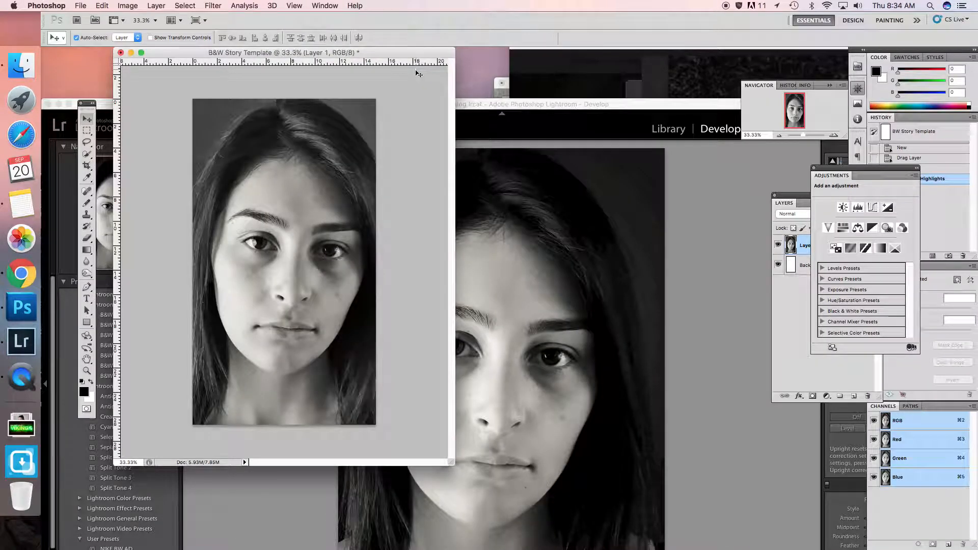
left_click_drag(471, 461, 512, 496)
left_click(614, 83)
left_click_drag(711, 17, 677, 17)
left_click(424, 94)
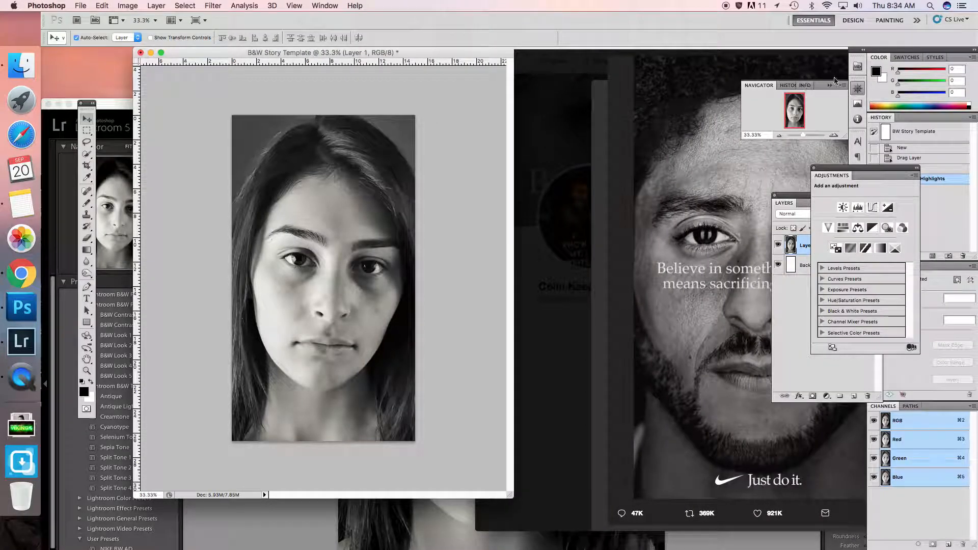
Move the Layers, Color and Adjustments panels clear of the Nike ad, keeping the Layers panel beside the template image.
left_click_drag(798, 203, 431, 348)
left_click_drag(877, 59, 939, 483)
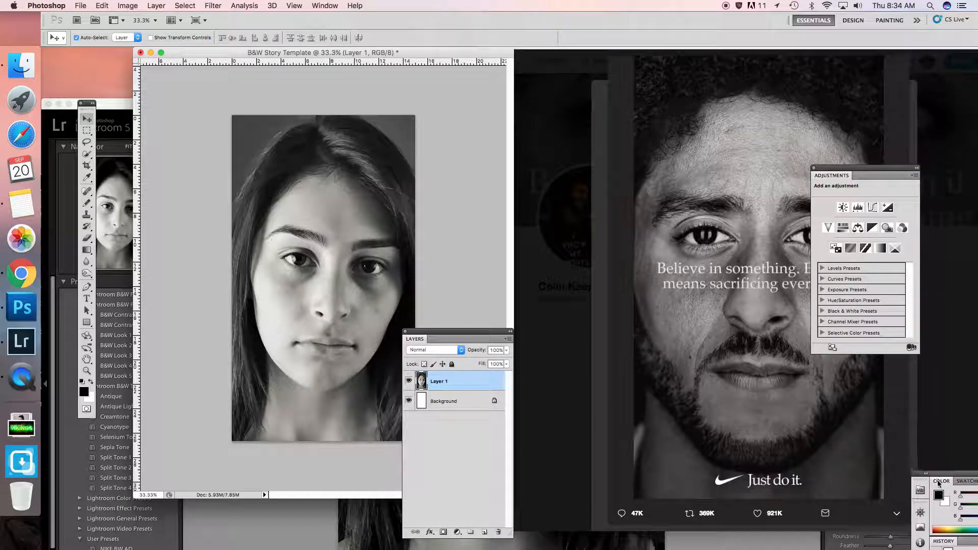
left_click_drag(878, 174, 936, 516)
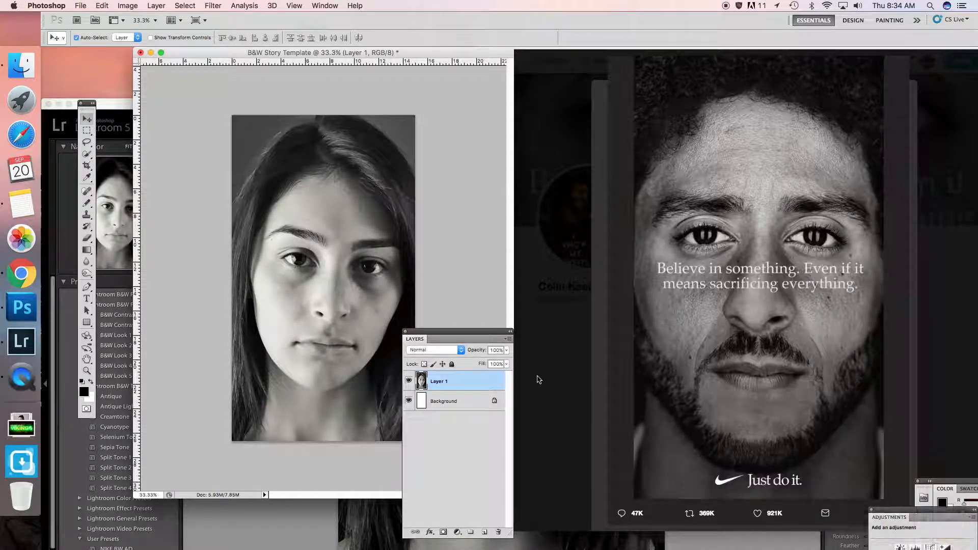
left_click_drag(458, 332, 529, 387)
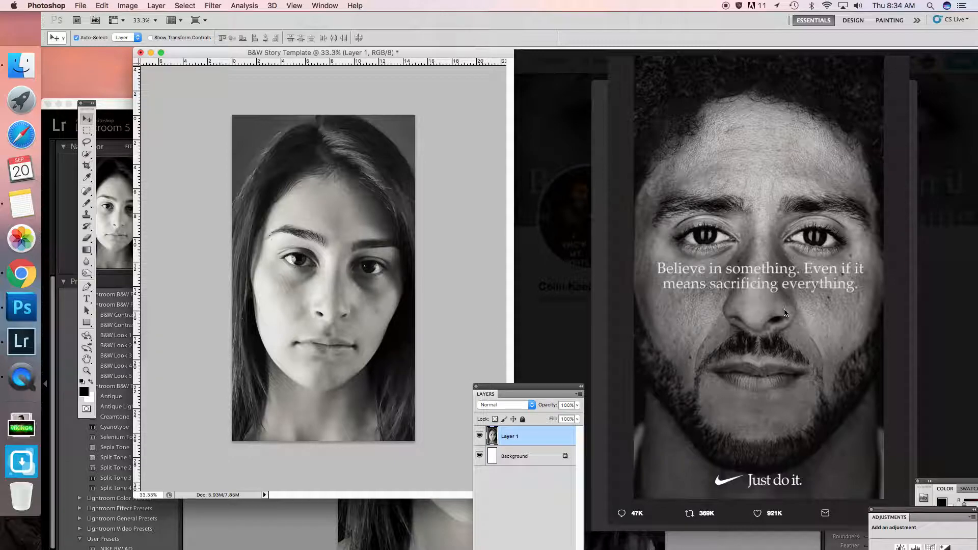
left_click_drag(509, 386, 487, 357)
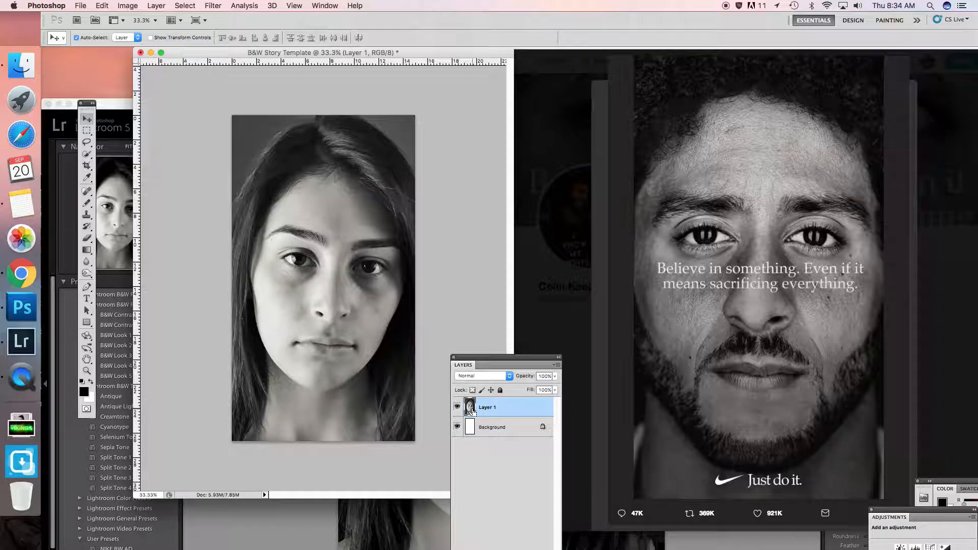
Duplicate Layer 1 and darken the copy with Levels by lowering the white output level to 142.
key("super+j")
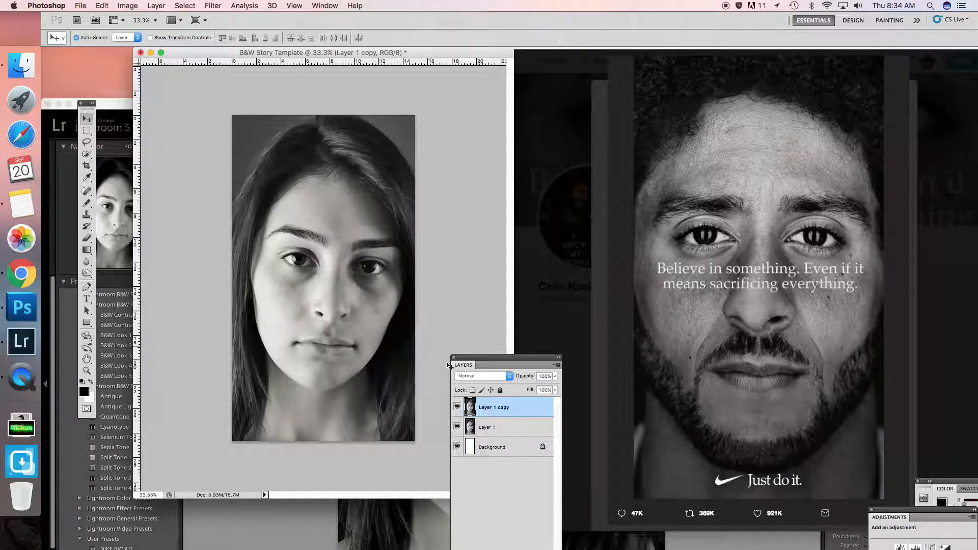
key("super+l")
left_click_drag(533, 78, 532, 78)
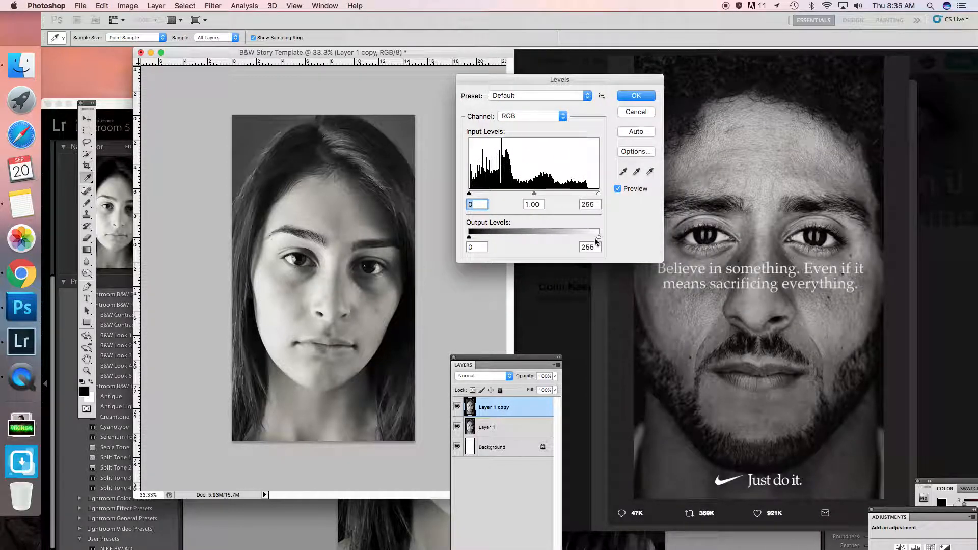
left_click_drag(599, 238, 543, 237)
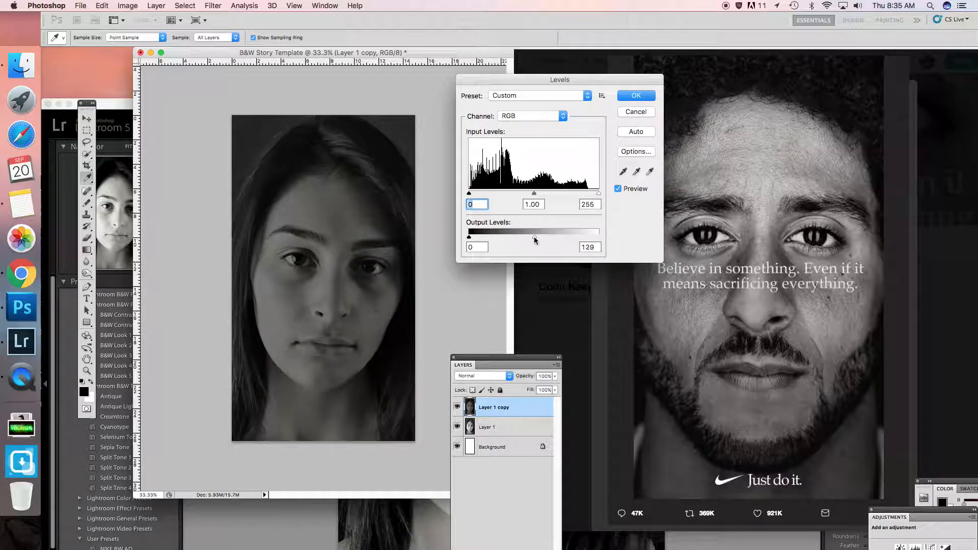
left_click_drag(534, 240, 541, 239)
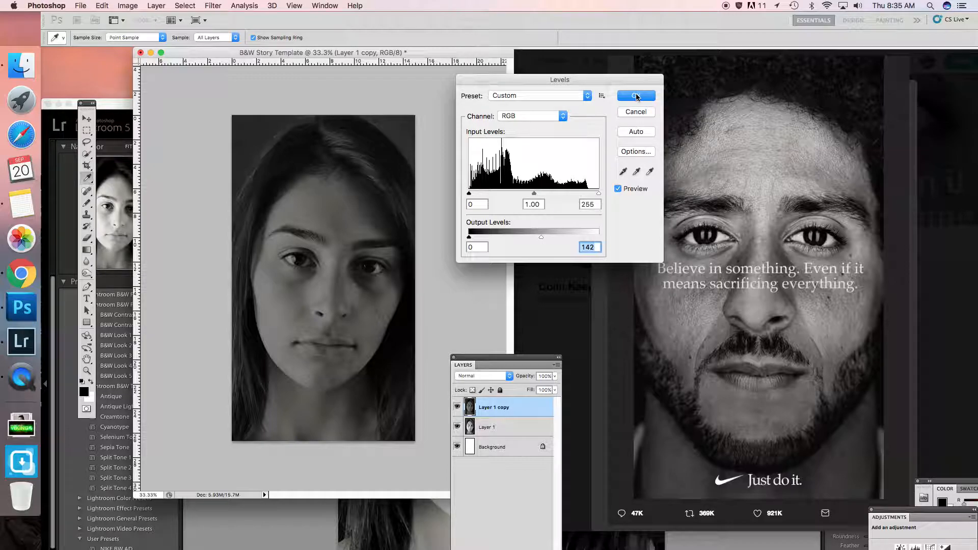
left_click(636, 96)
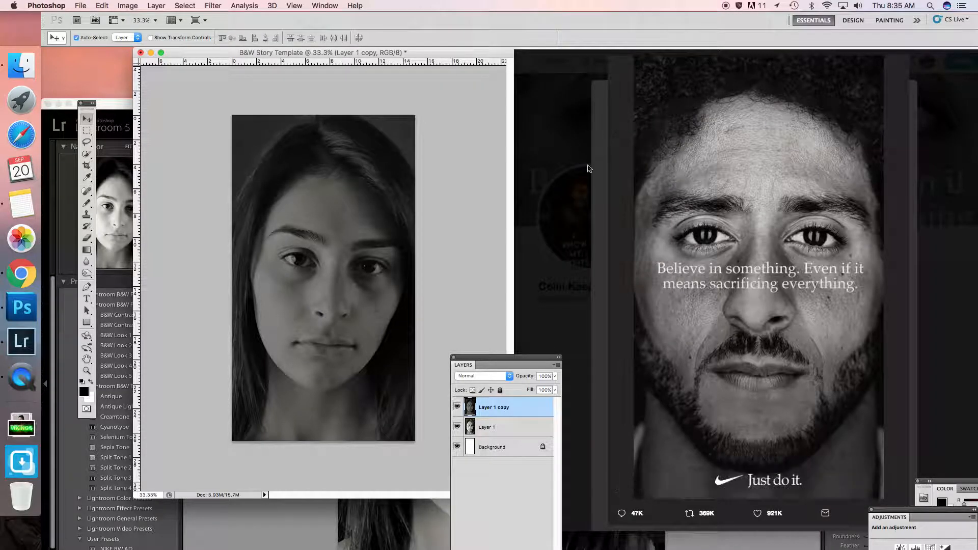
Draw an elliptical marquee selection with a 150 px feather around the face on the darkened Layer 1 copy.
left_click(88, 131)
left_click(89, 133)
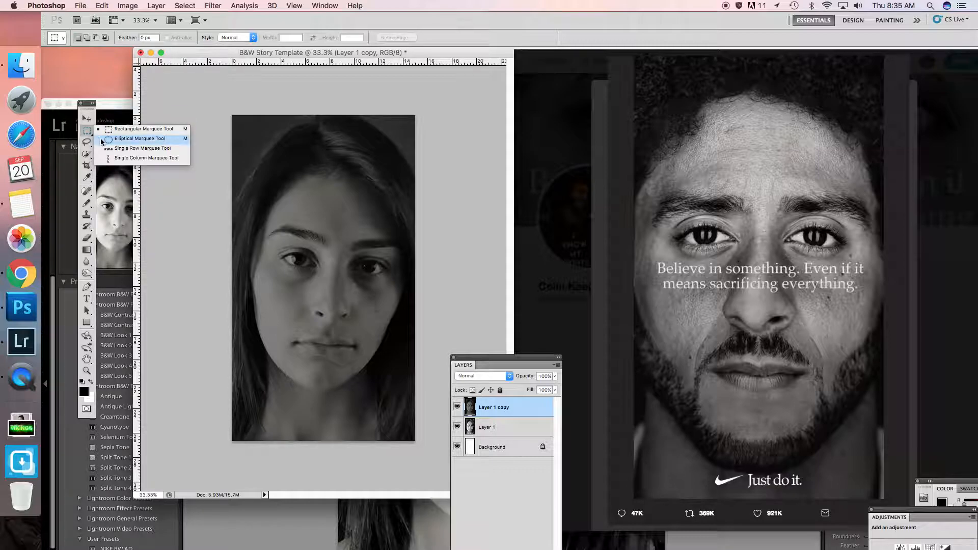
left_click(102, 142)
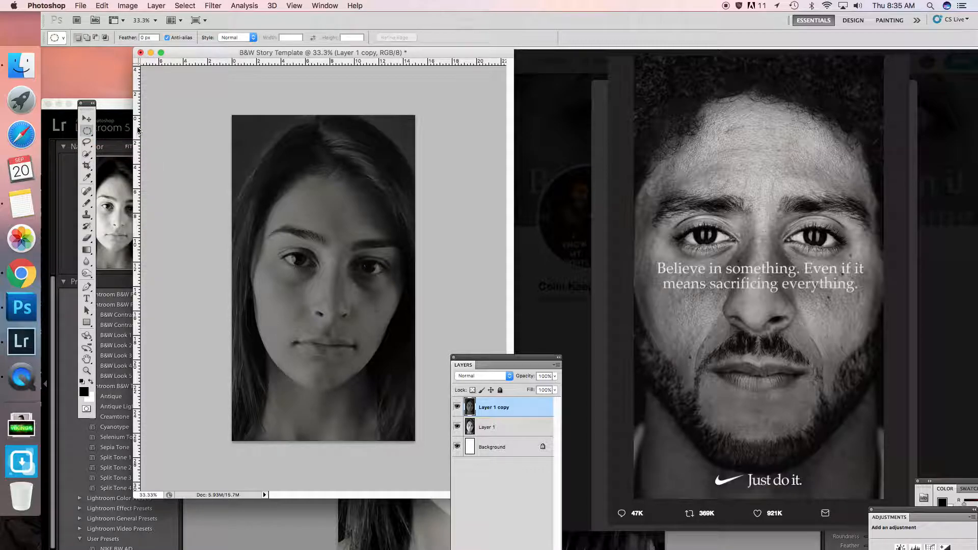
left_click(155, 37)
left_click_drag(236, 146, 312, 241)
left_click_drag(415, 359, 411, 359)
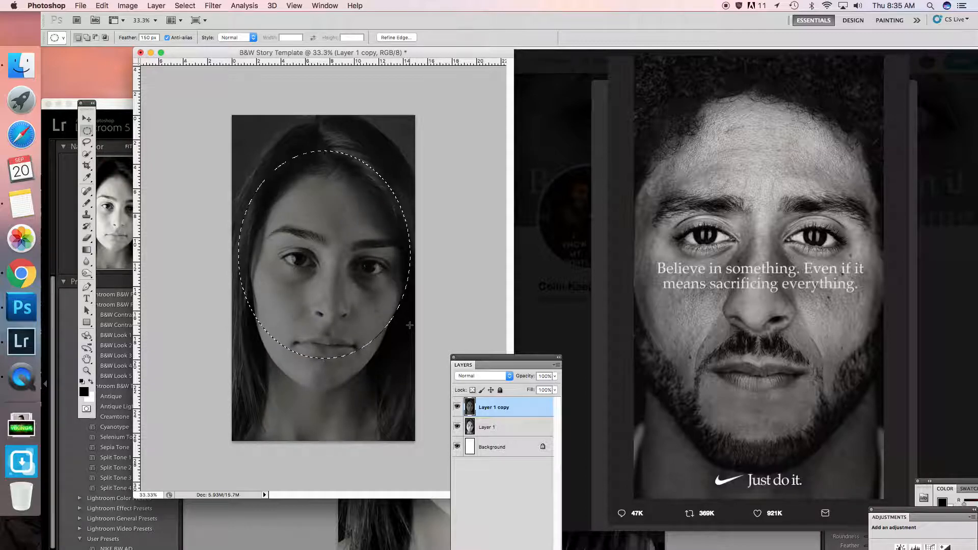
Delete the feathered oval area from the darkened Layer 1 copy, deselect, and reposition the Layers panel.
key("Delete")
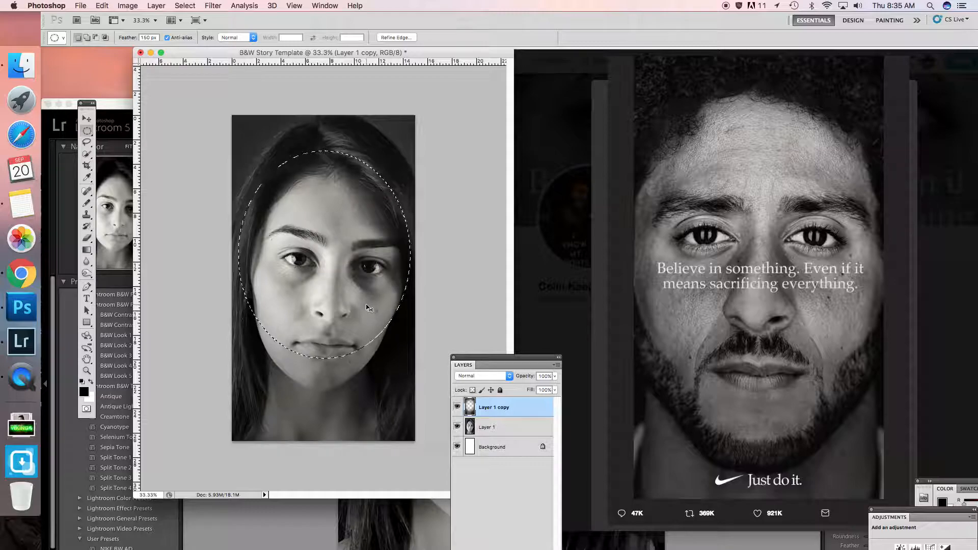
key("super+d")
left_click_drag(489, 357, 493, 274)
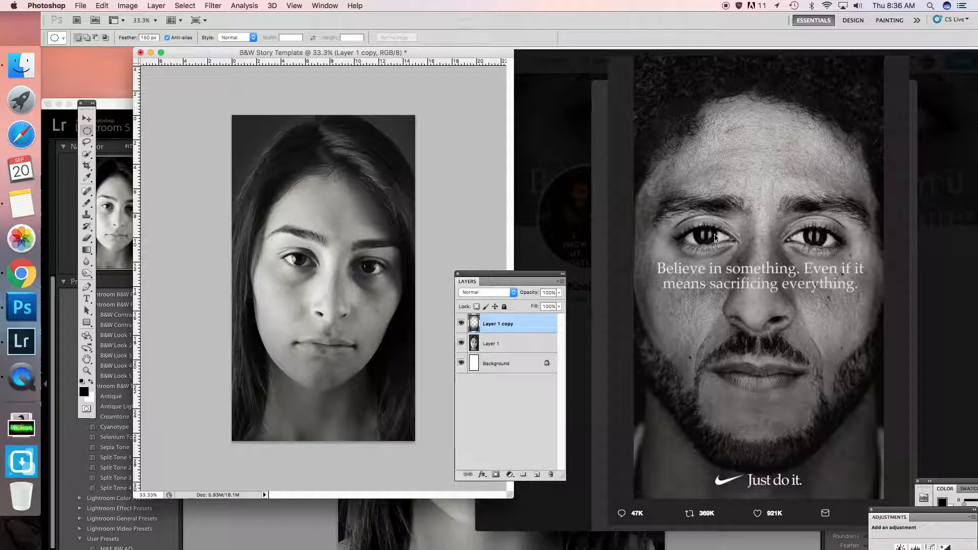
Set up the Dodge tool with a smaller brush, the Highlights range and 42% exposure.
left_click(87, 274)
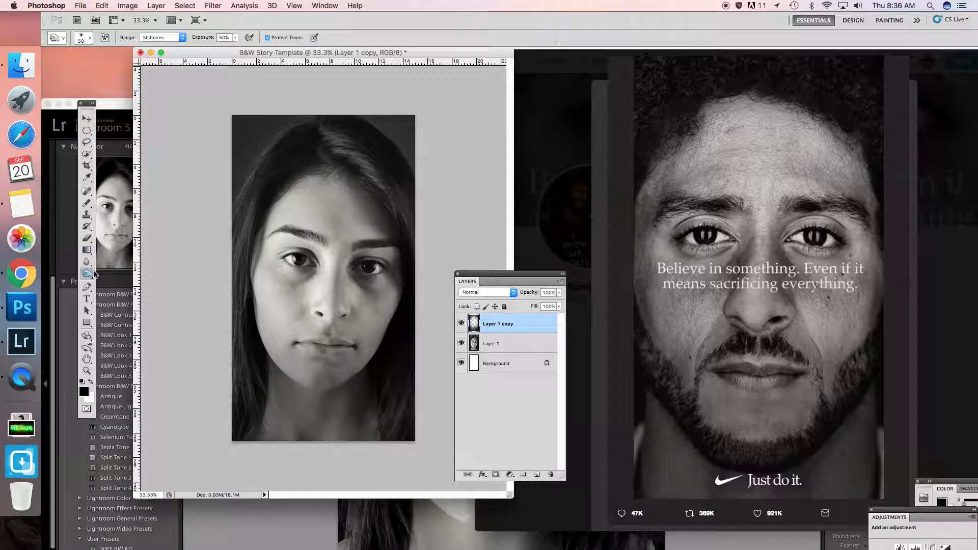
left_click(93, 275)
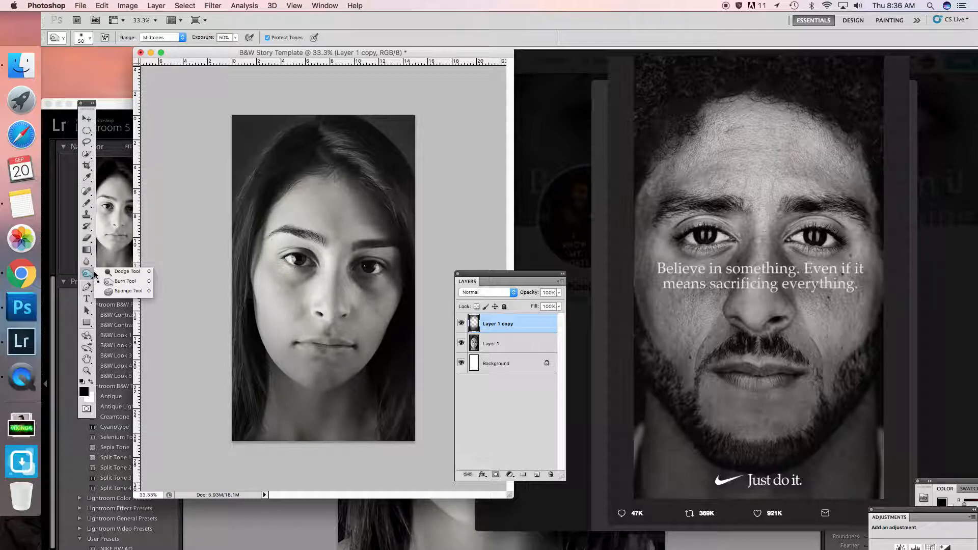
left_click(123, 271)
key("bracketleft")
key("bracketleft")
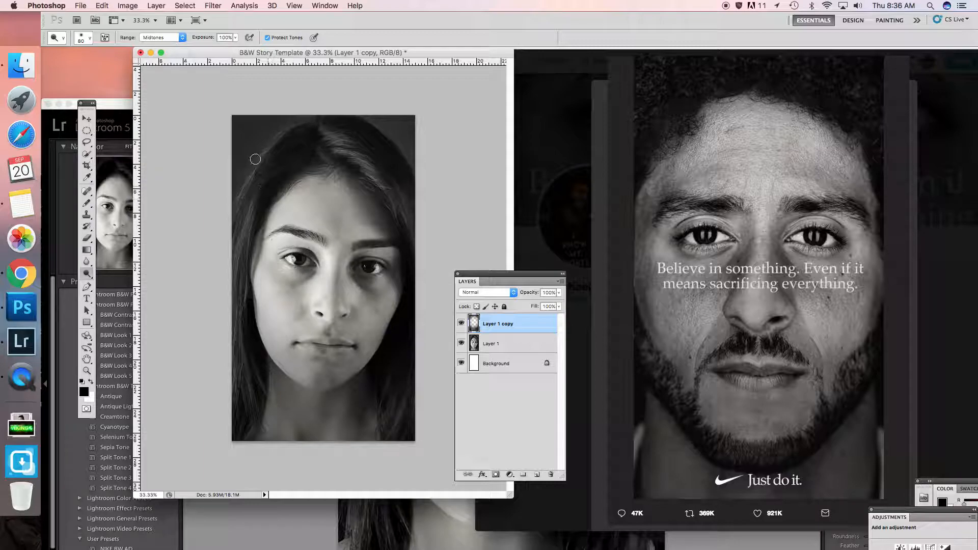
left_click(168, 37)
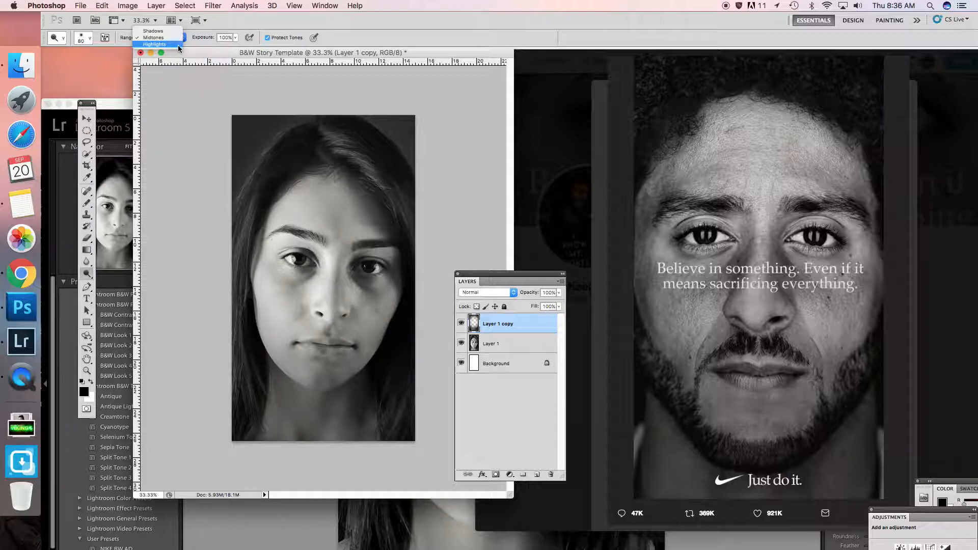
left_click(179, 47)
left_click_drag(208, 39, 175, 38)
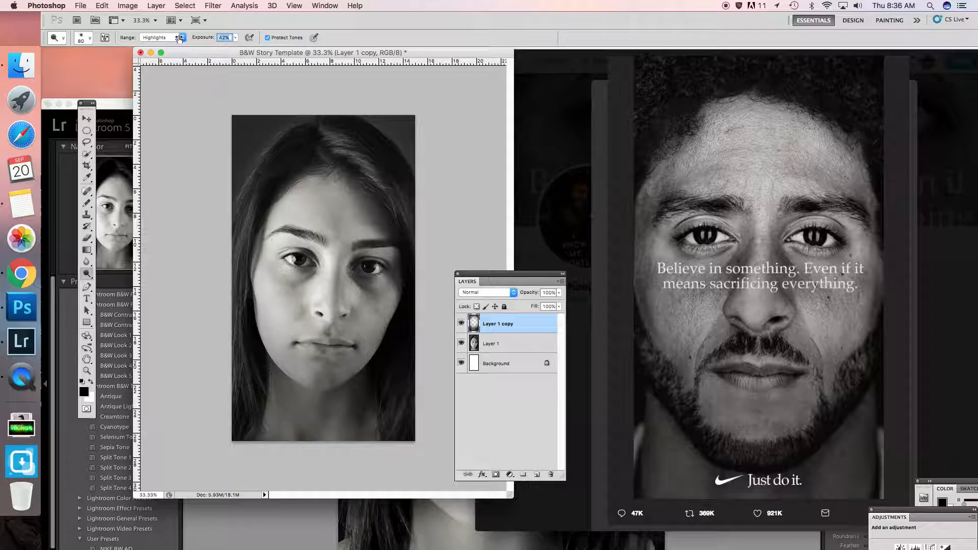
Brighten both of the woman's eyes on Layer 1 with the Dodge tool.
left_click_drag(291, 259, 301, 262)
left_click(484, 346)
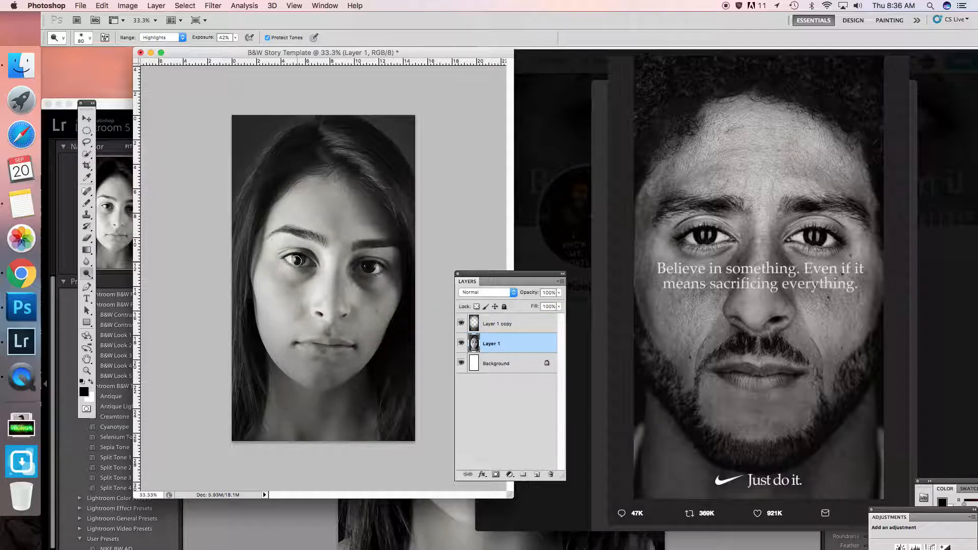
left_click_drag(299, 262, 303, 261)
left_click_drag(367, 274, 379, 269)
left_click_drag(302, 263, 290, 262)
left_click_drag(362, 269, 370, 269)
Save the document to the Desktop as "B&W Story Template.psd" in Photoshop format with layers and maximum compatibility.
key("super+s")
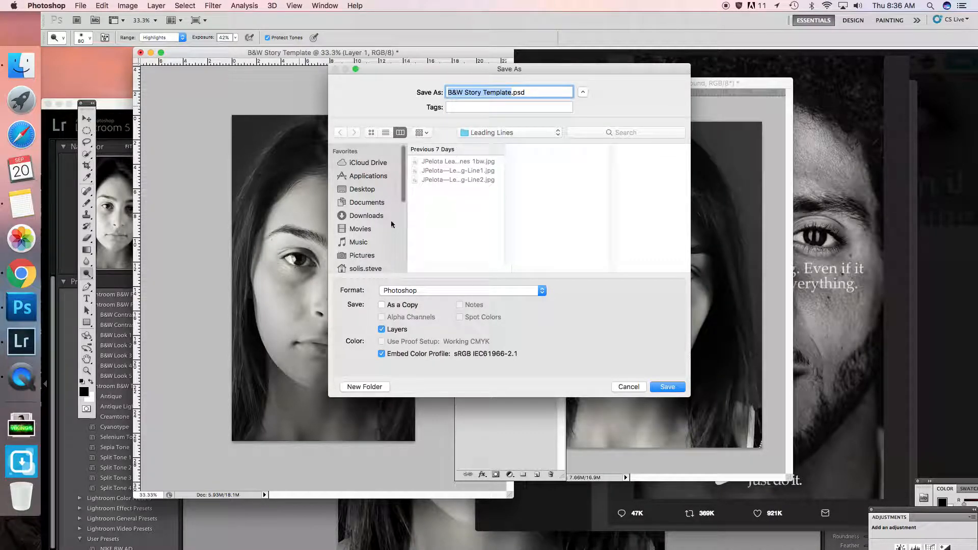
left_click(373, 190)
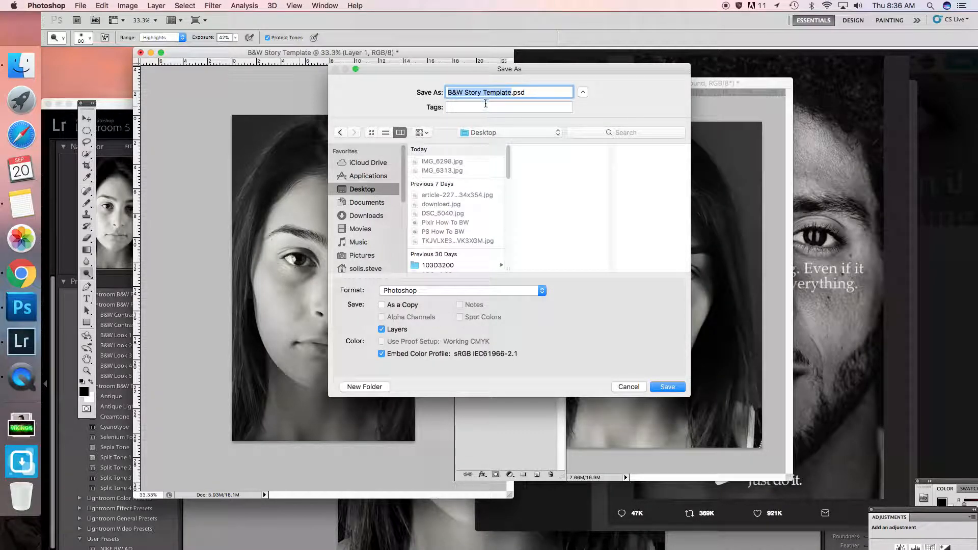
left_click(662, 387)
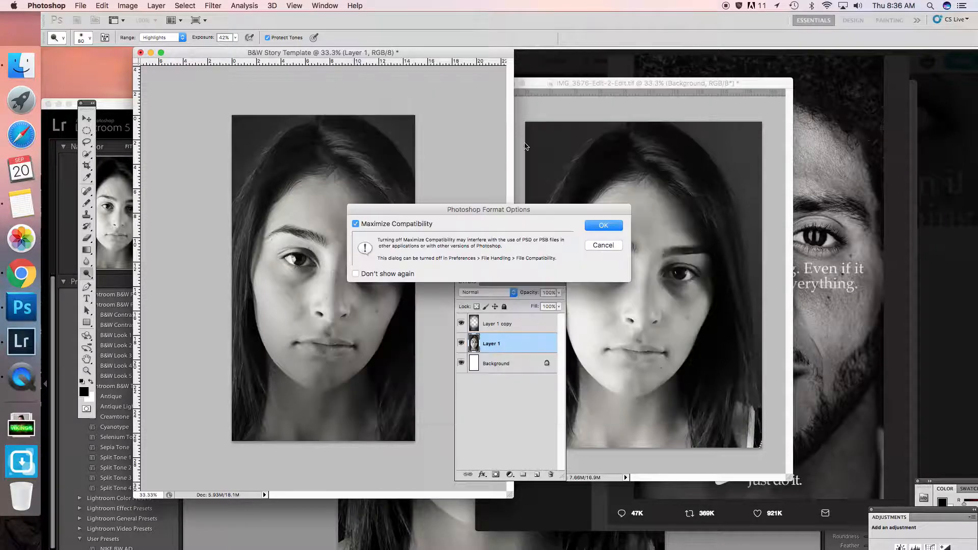
left_click(603, 225)
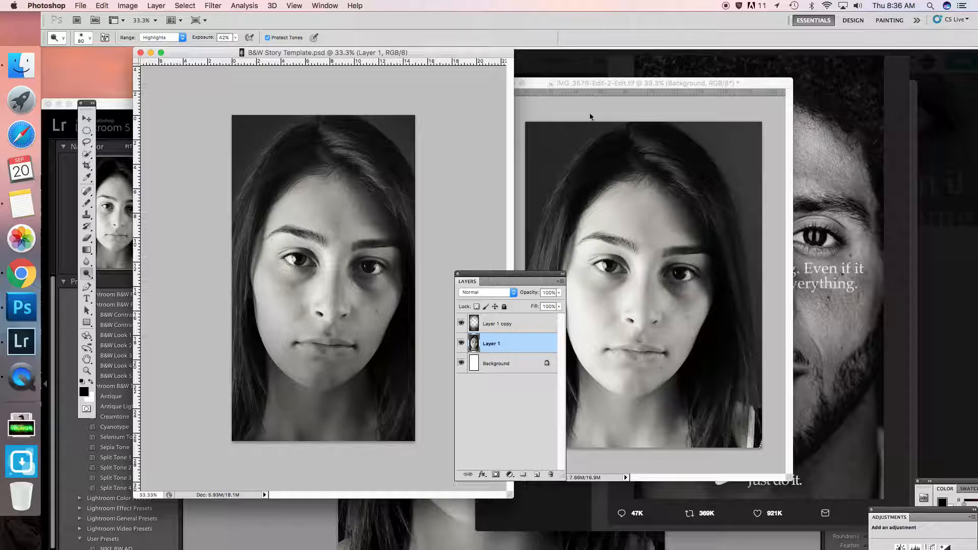
Close the IMG_3576-Edit-2-Edit.tif document and move the Layers panel lower, clear of the portrait.
left_click(571, 91)
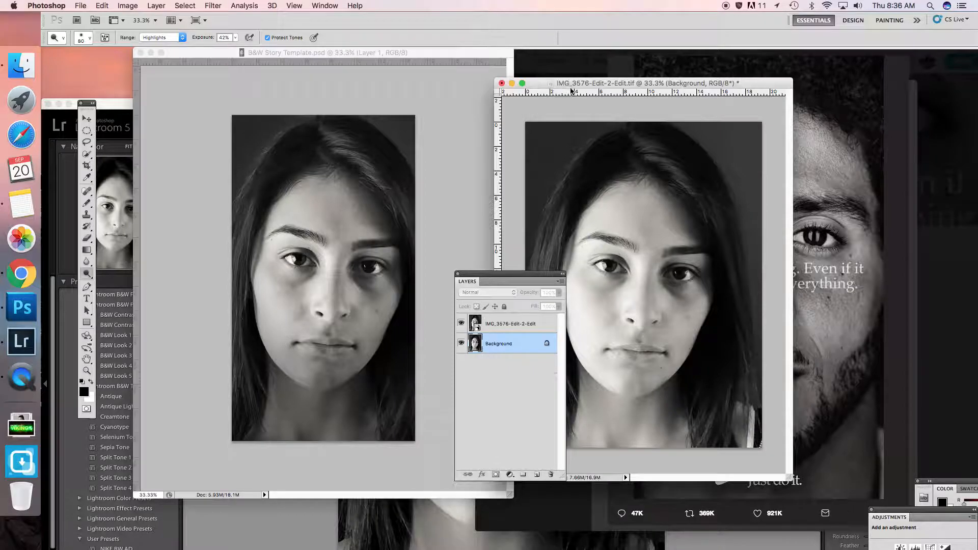
left_click(502, 84)
left_click(520, 189)
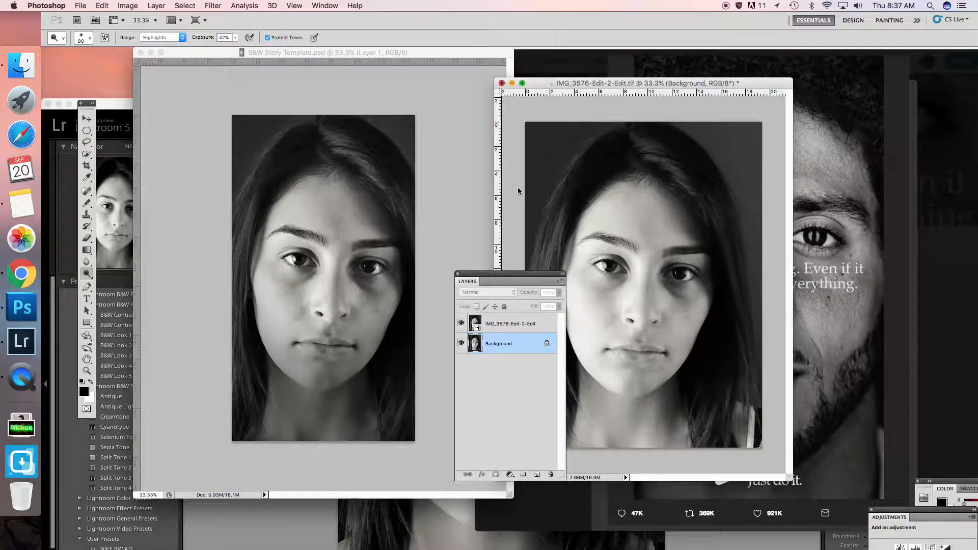
left_click_drag(516, 279, 539, 393)
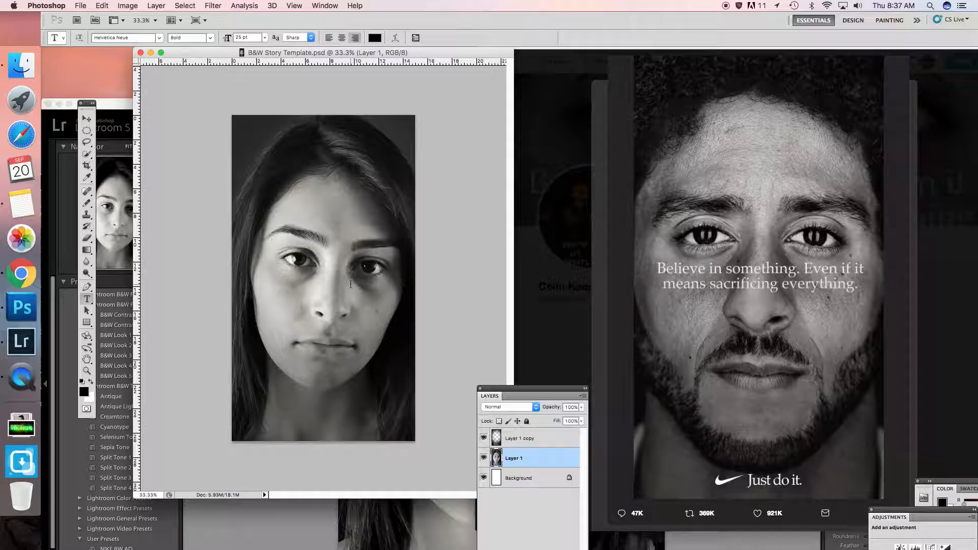
Add a white text layer at 48 pt on the cheek below the eye, with placeholder text "asdfasdfasdf".
key("x")
left_click(254, 274)
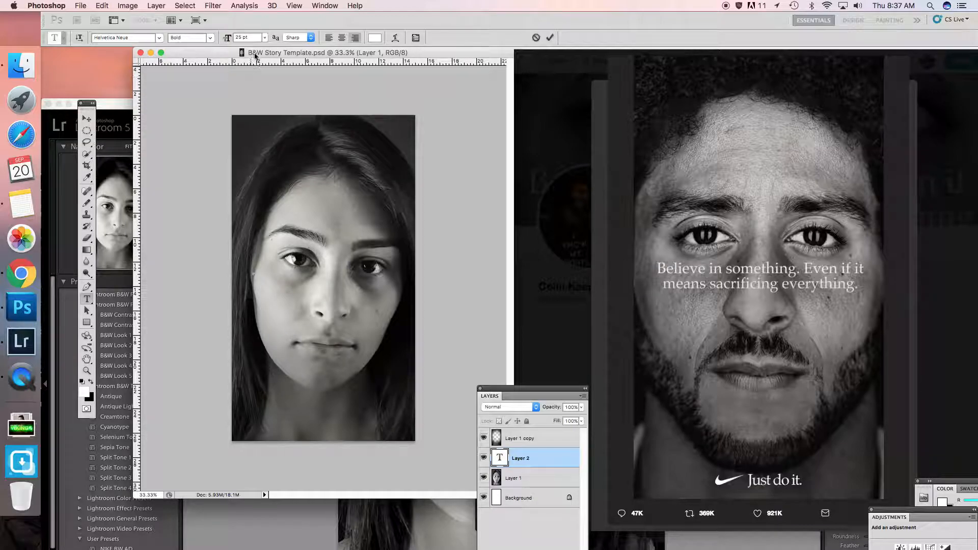
left_click(265, 38)
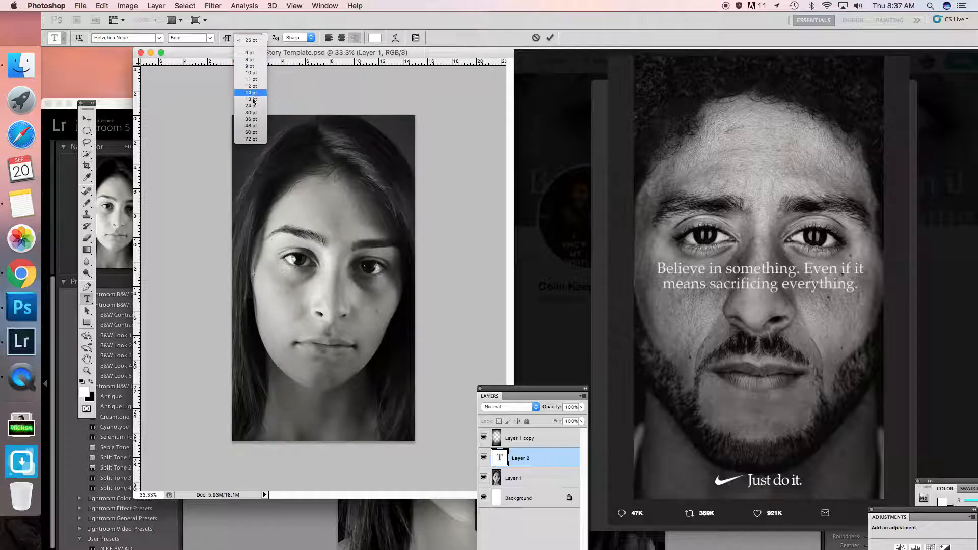
left_click(255, 127)
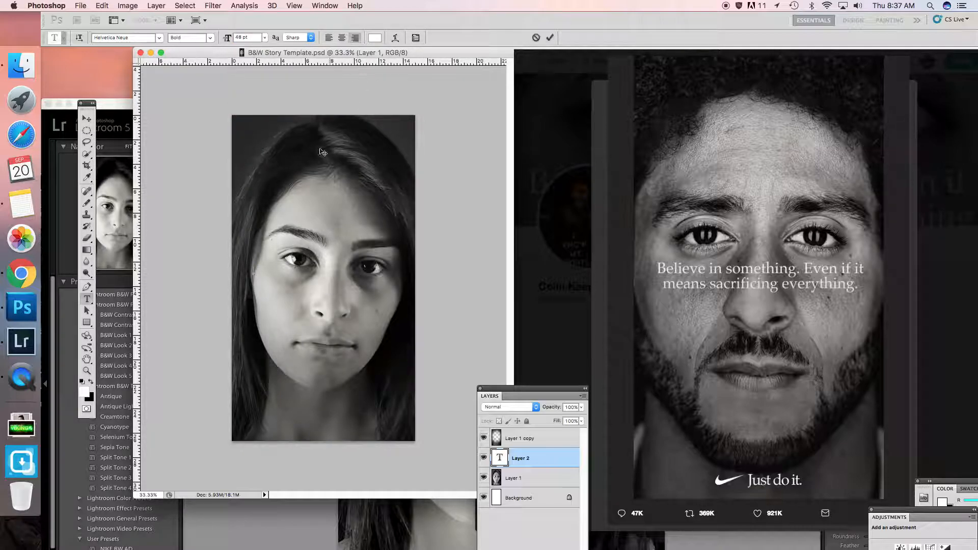
type("asdfasdfasdf")
Left-align the placeholder text and set its font to Times.
double_click(246, 271)
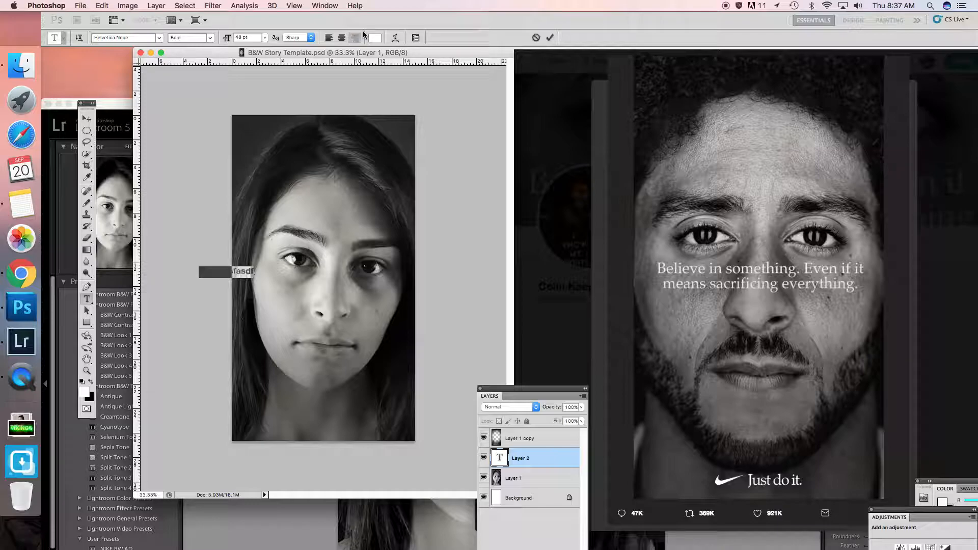
left_click(329, 38)
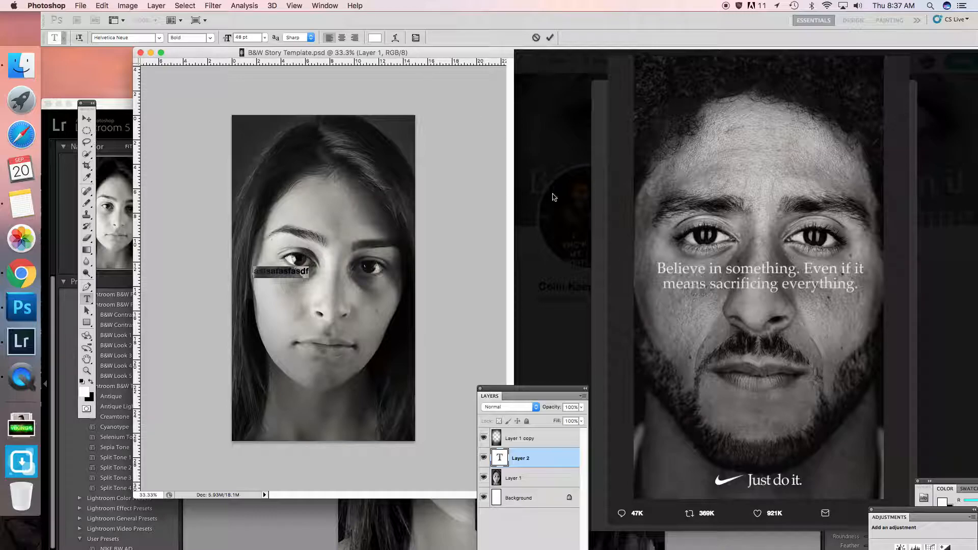
left_click(95, 37)
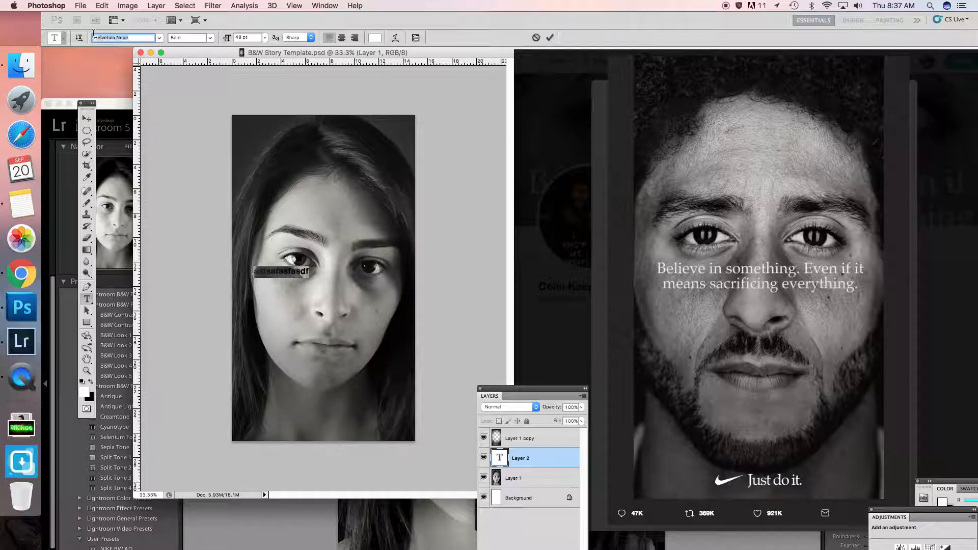
type("Times")
key("Return")
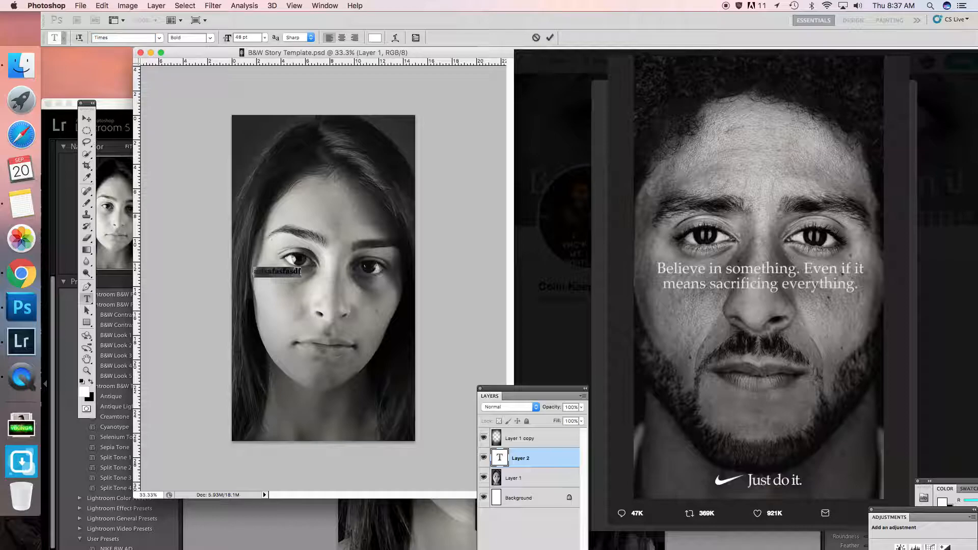
Replace the placeholder with the two-line quote "Believe in something. Even if it / means sacrificing everthing.".
left_click(292, 271)
double_click(295, 271)
key("BackSpace")
type("Believe in something. Even if it")
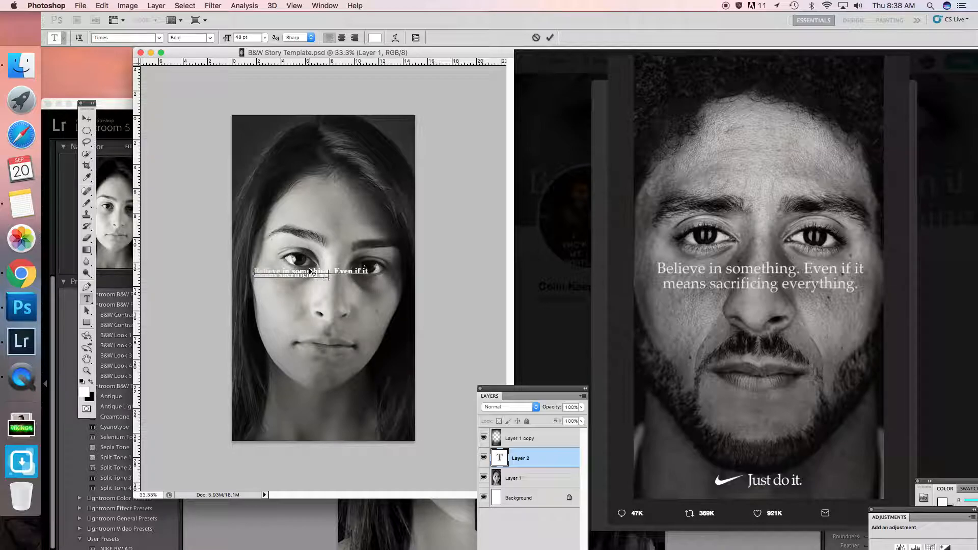
type("ything.")
Set the line spacing of the whole quote to 50 pt, with the Character panel placed beside the template.
key("super+a")
key("super+t")
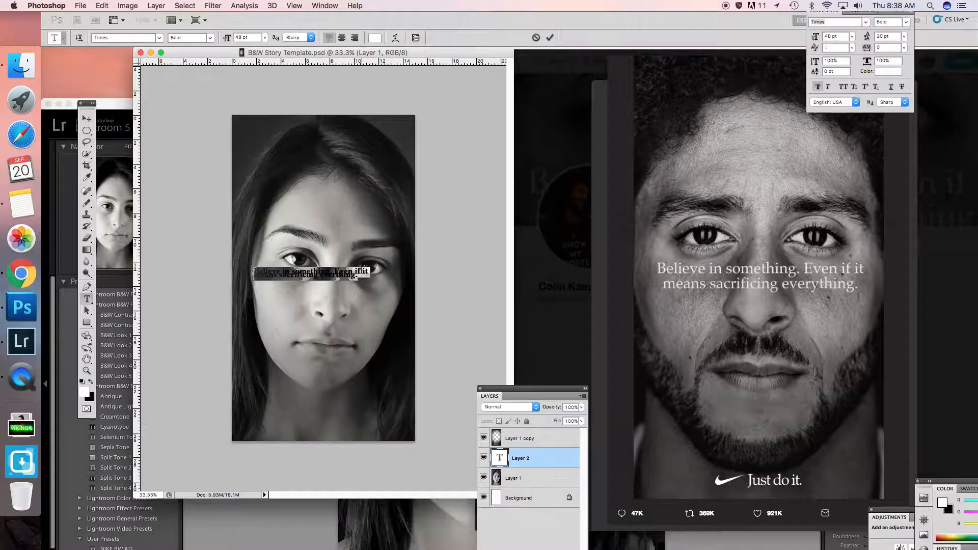
left_click_drag(826, 19, 513, 215)
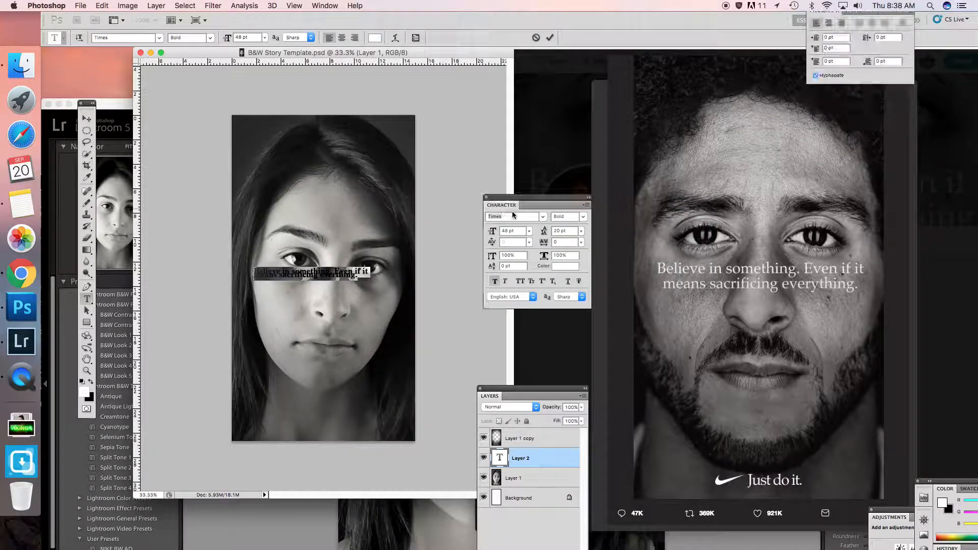
left_click(557, 231)
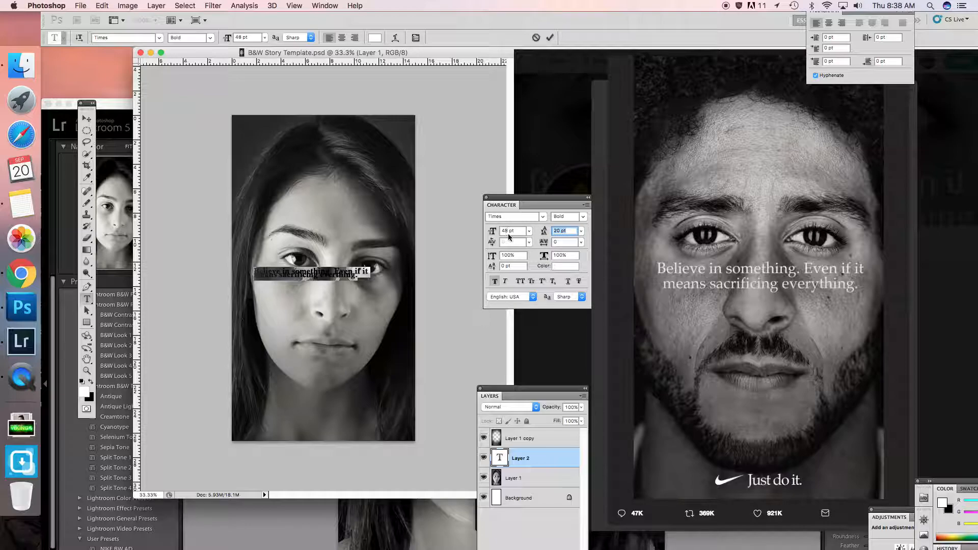
type("50")
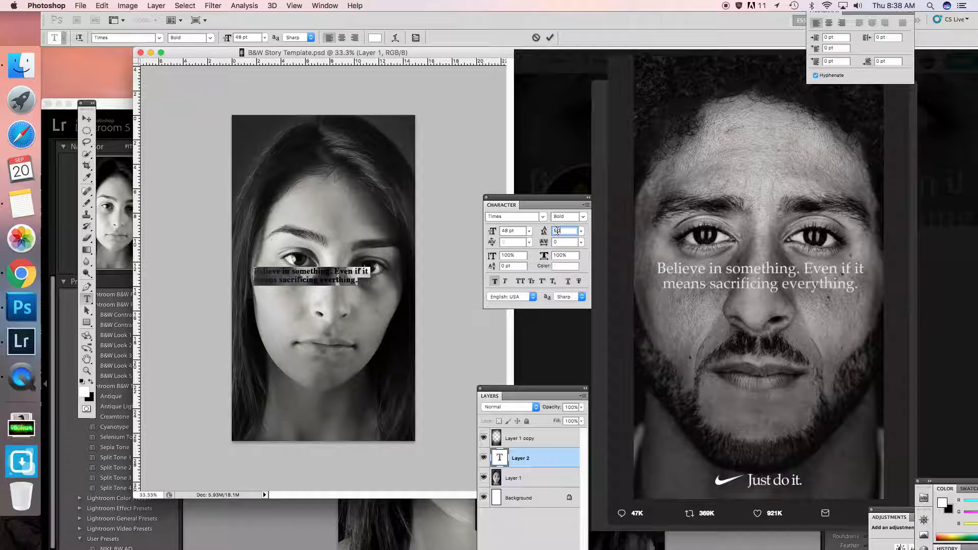
key("Return")
Set the quote's font style to Regular and centre-align its lines.
left_click(582, 217)
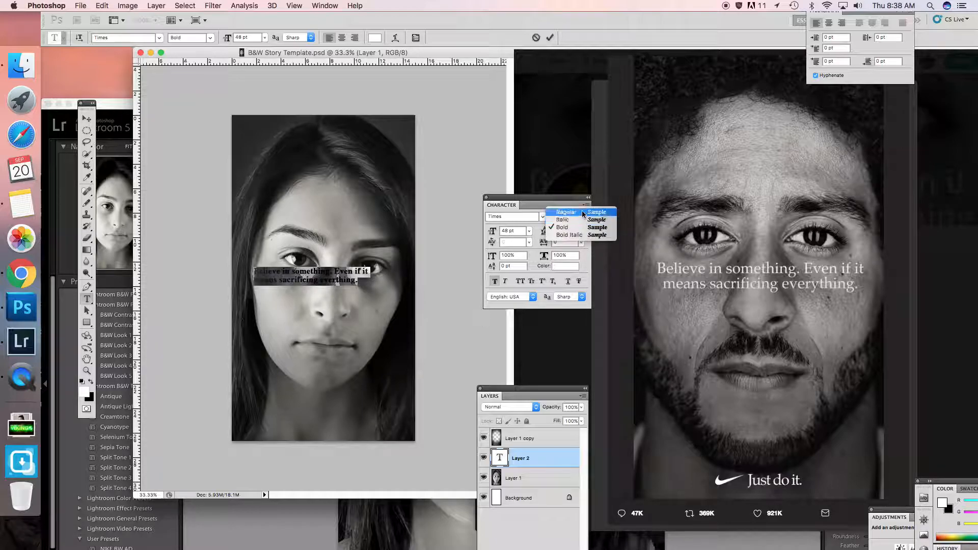
left_click(584, 213)
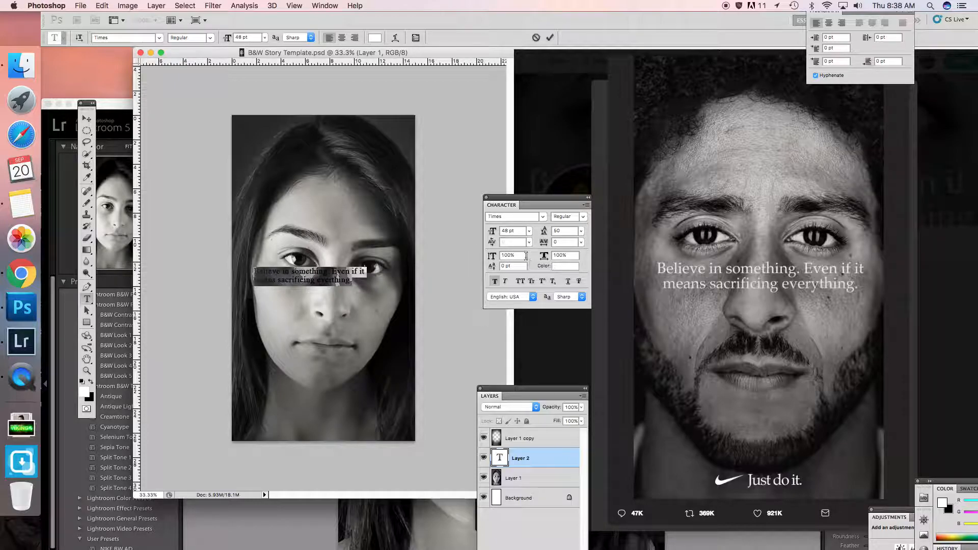
left_click(342, 38)
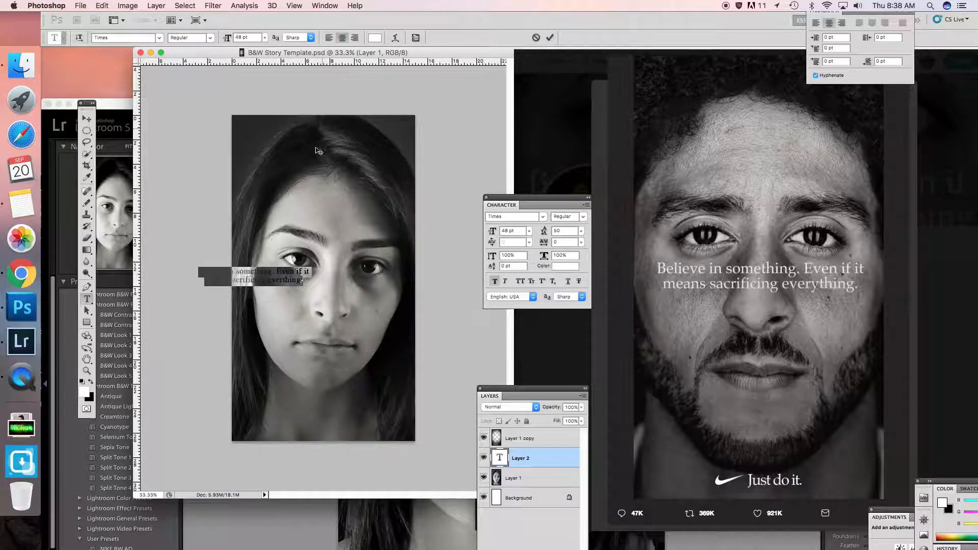
Place the quote's text layer above Layer 1 copy and move the quote right so it lies fully on the portrait.
left_click(87, 118)
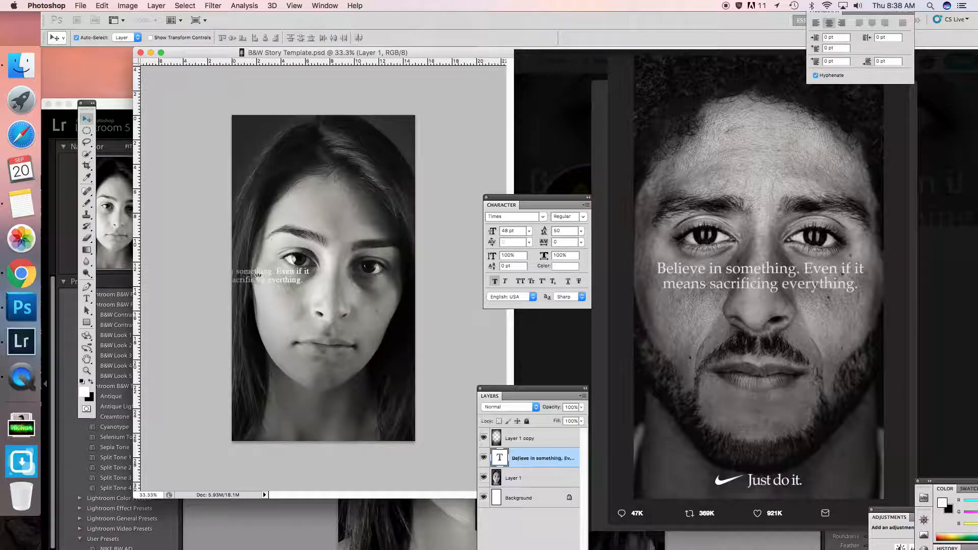
left_click_drag(267, 275, 303, 275)
key("super+z")
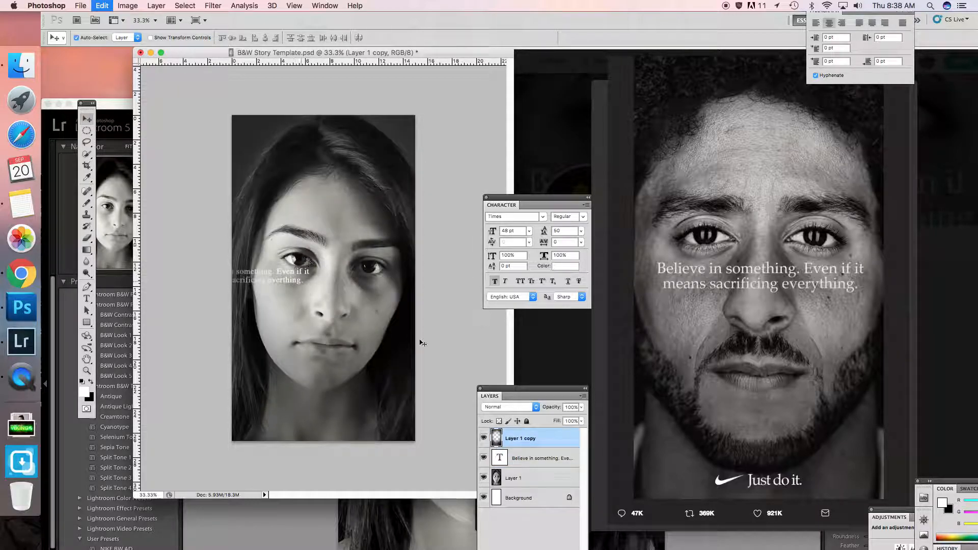
left_click(537, 461)
left_click_drag(538, 460, 535, 429)
left_click_drag(265, 271, 310, 272)
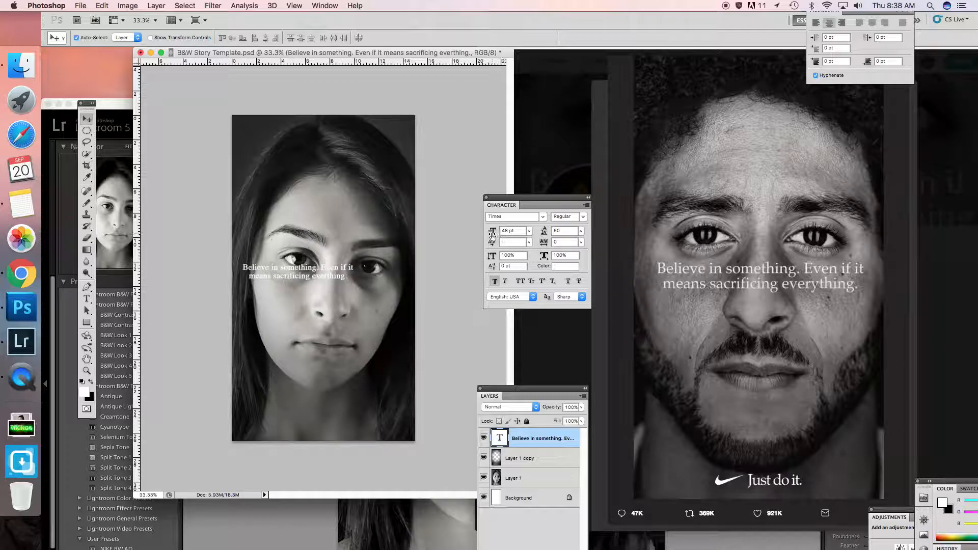
Enlarge the quote to 61 pt and move it across the nose, just below the eyes.
left_click_drag(492, 235, 500, 235)
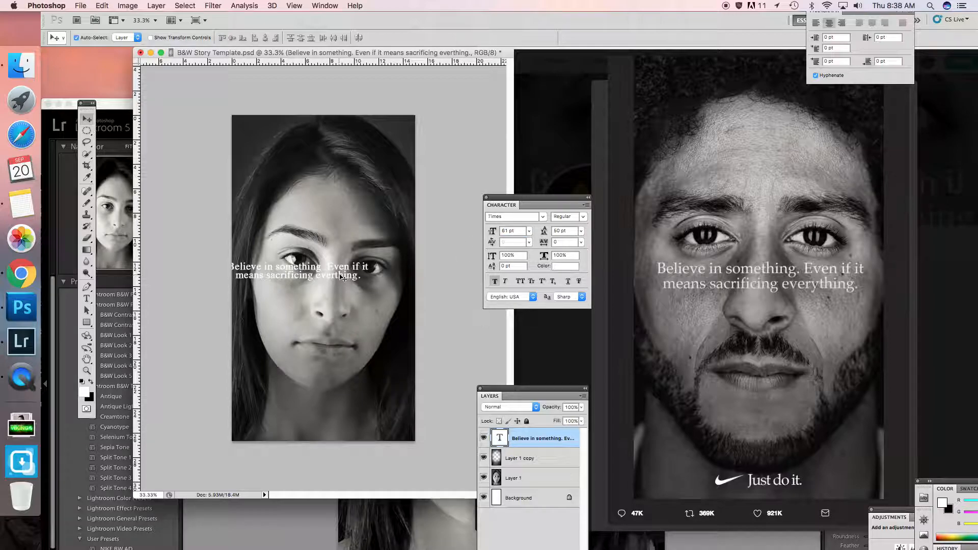
left_click_drag(342, 278, 373, 288)
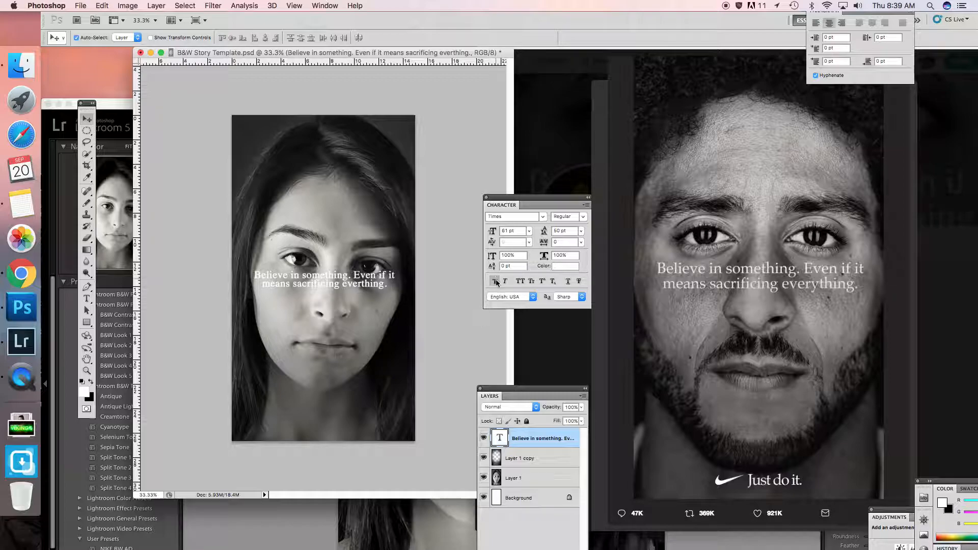
Enlarge the quote to about 68 pt, set its line spacing to 65 pt, and recentre it across the nose.
left_click_drag(493, 232, 497, 232)
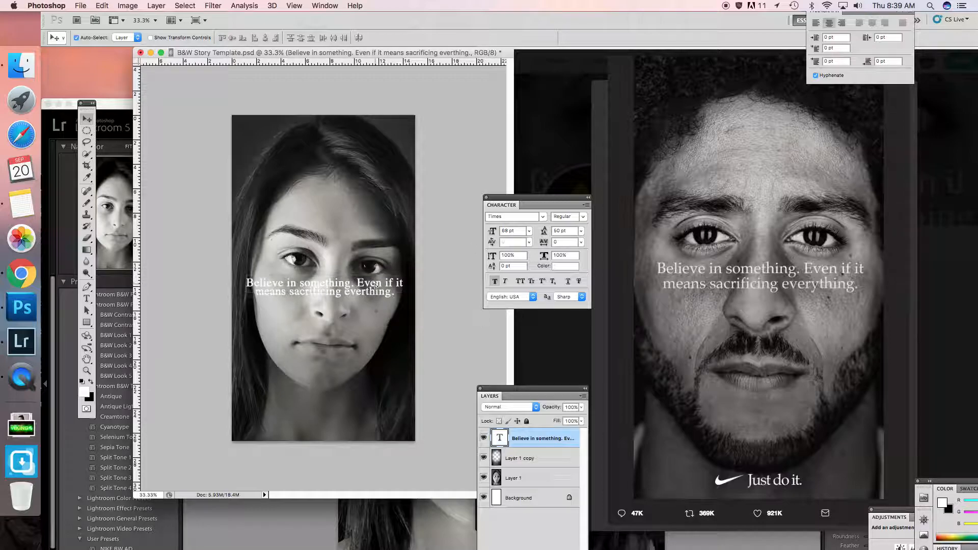
left_click_drag(544, 232, 552, 236)
left_click_drag(372, 287, 369, 300)
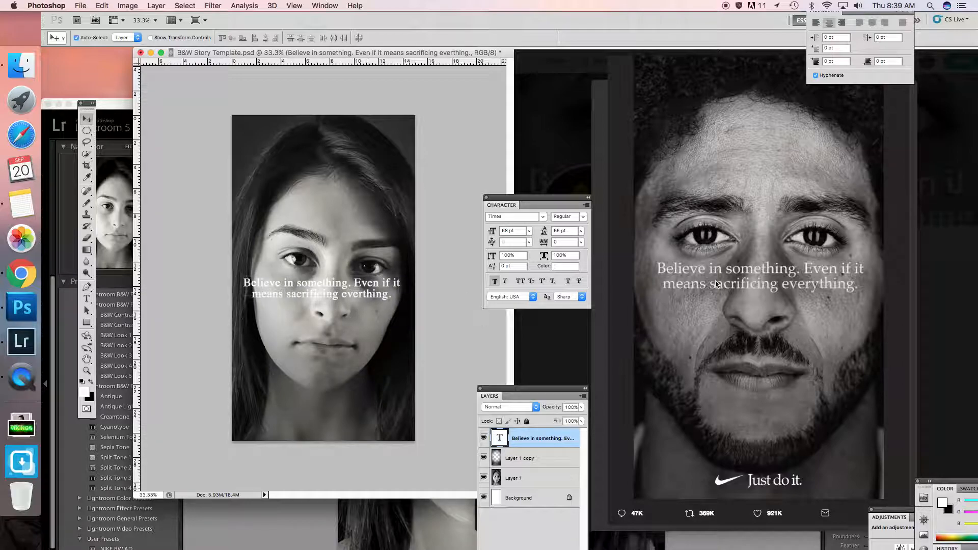
left_click_drag(344, 292, 344, 292)
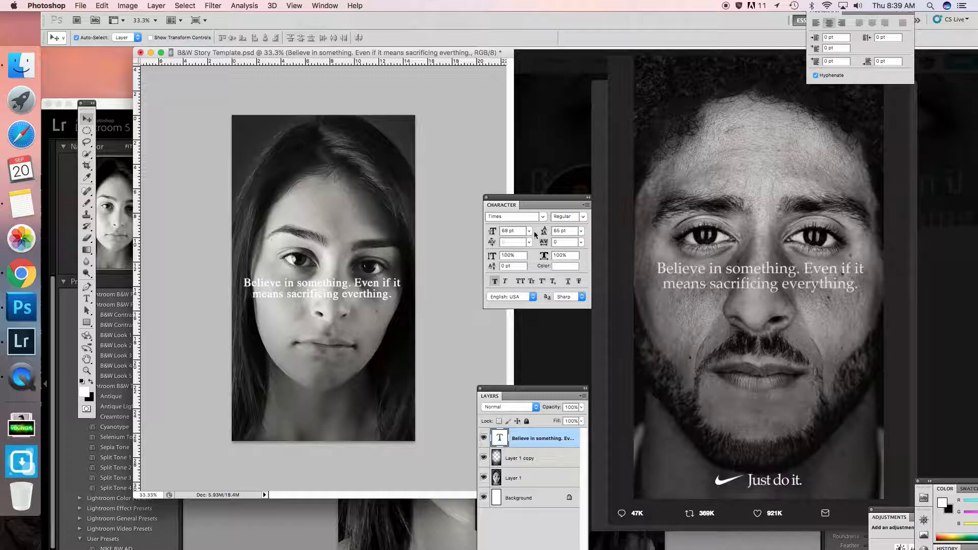
Change the quote's font to Baskerville and save the template.
left_click(543, 218)
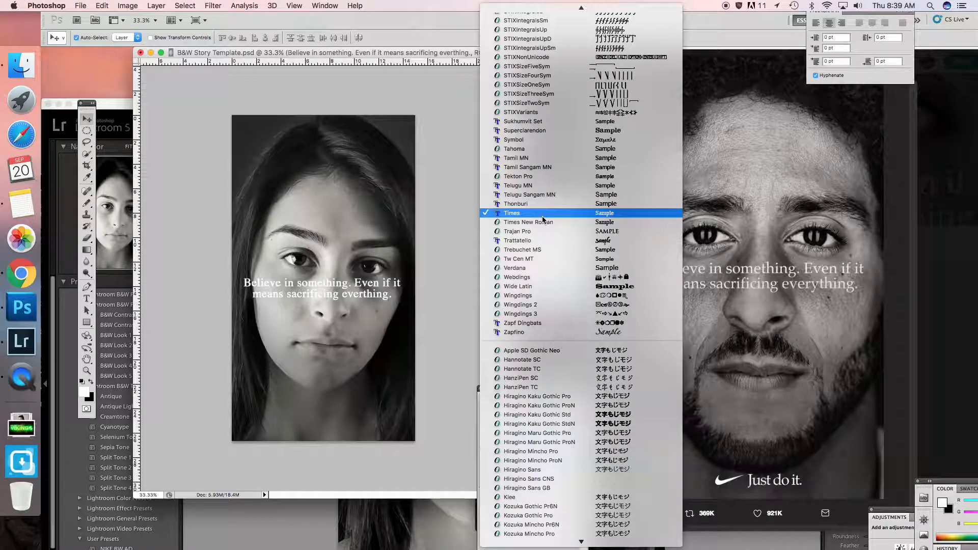
scroll(563, 36, "up", 15)
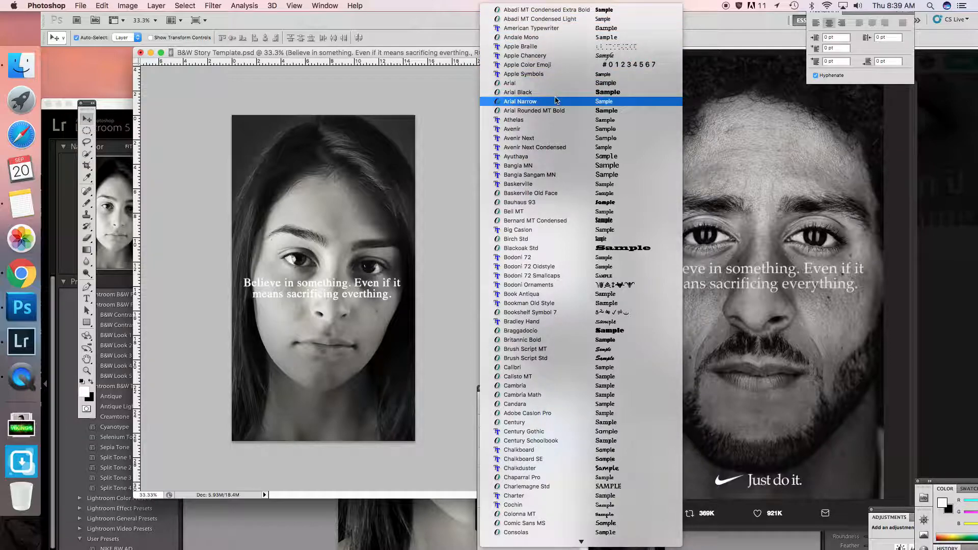
left_click(549, 185)
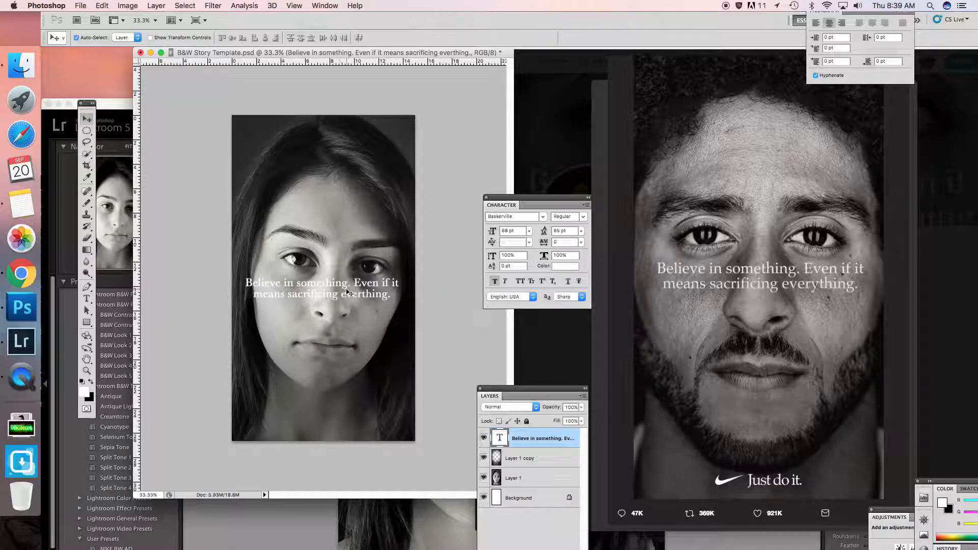
left_click(86, 298)
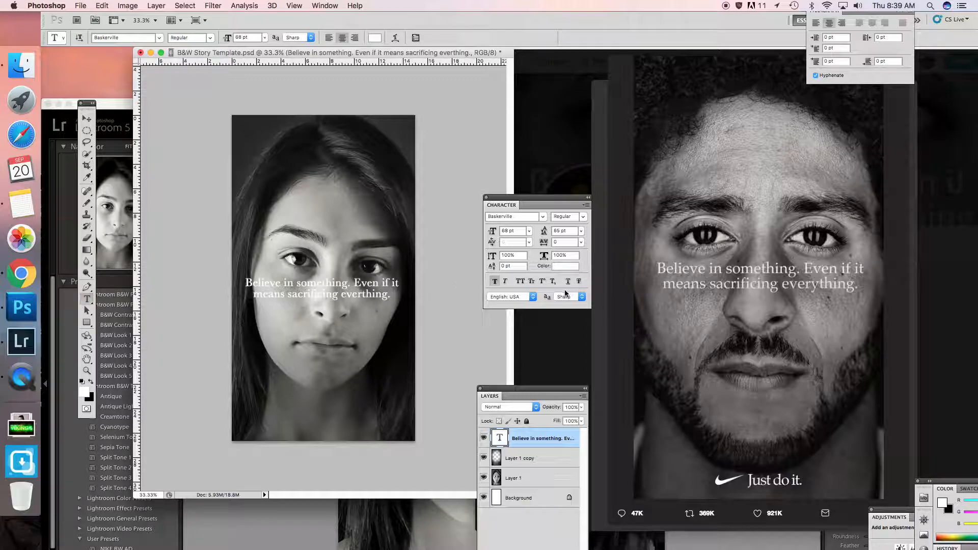
left_click(87, 119)
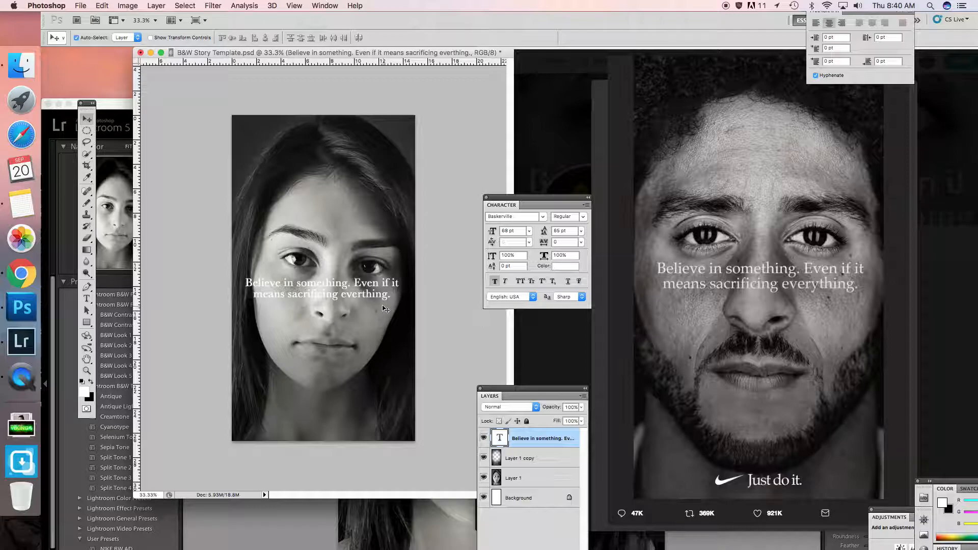
key("super+o")
Darken Layer 1 copy with Levels by lowering the white output level to 188, and save the template.
left_click(527, 459)
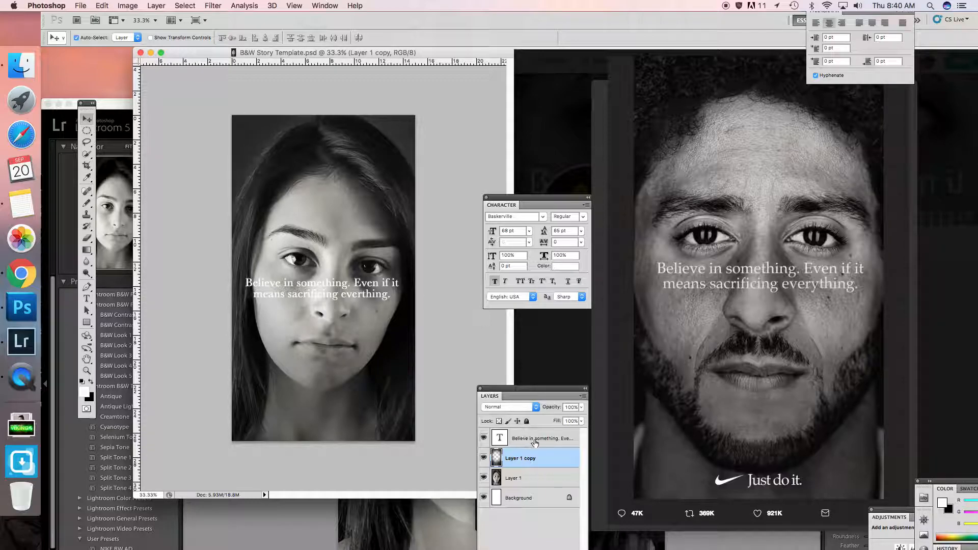
key("super+l")
left_click_drag(597, 240, 565, 239)
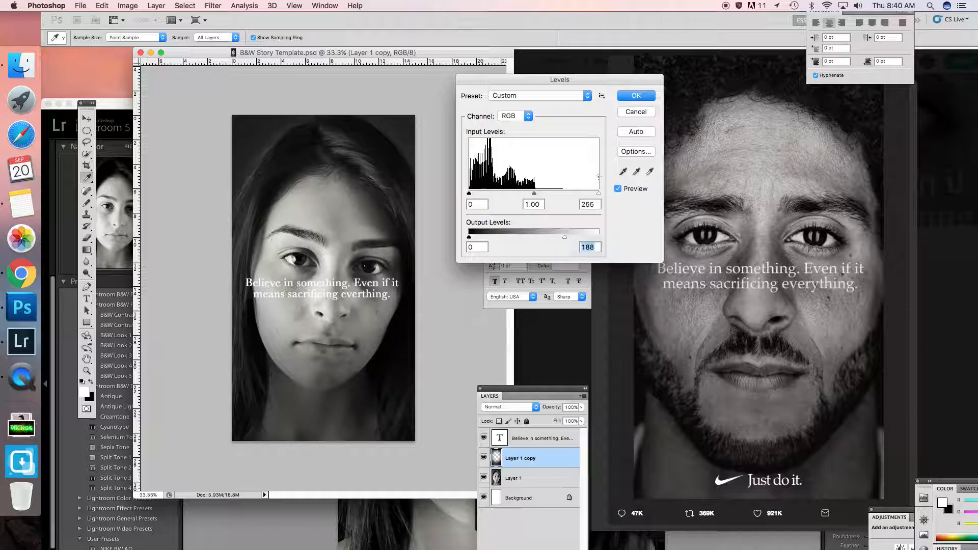
key("Return")
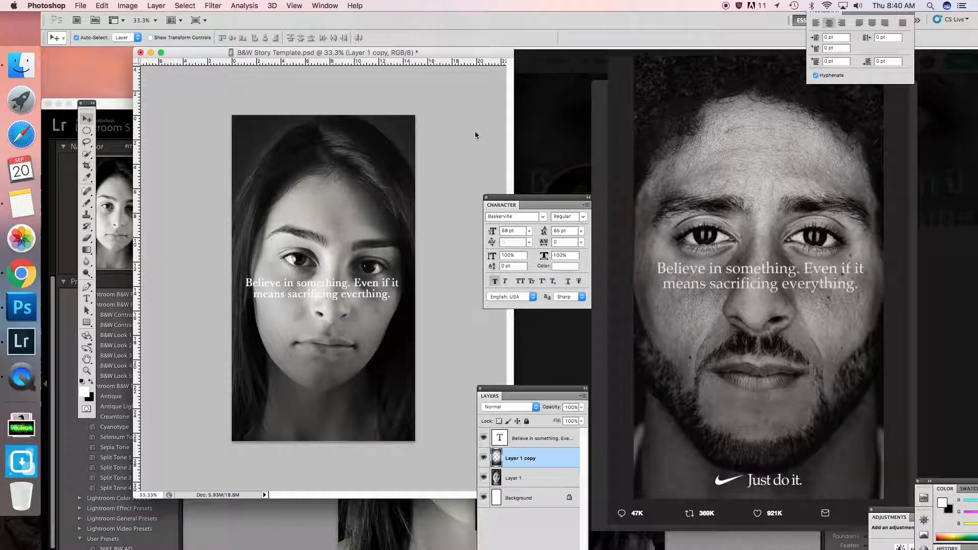
key("super+s")
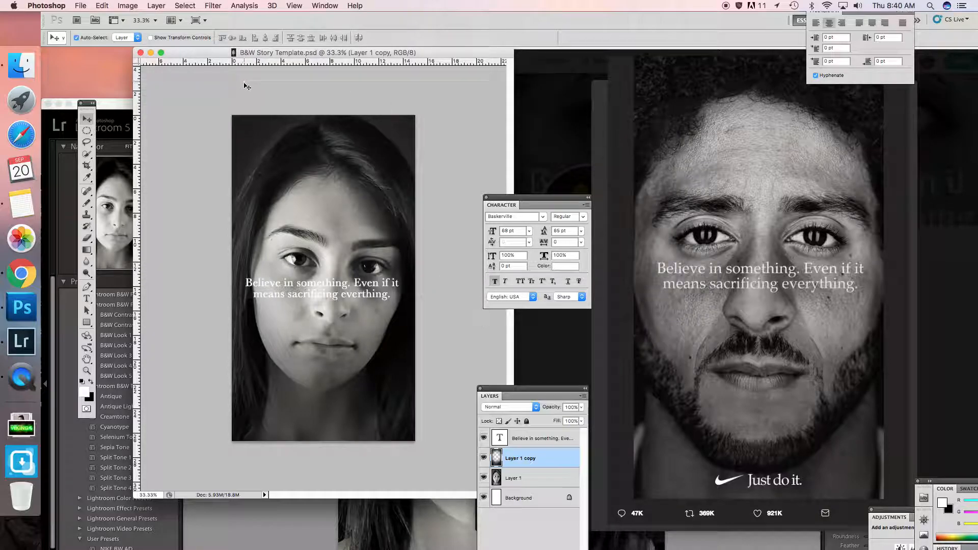
Export a web JPEG named with the subject's first name plus "-NIKE BWAD" into a new "BW Portraits" folder inside Leading Lines.
left_click(82, 8)
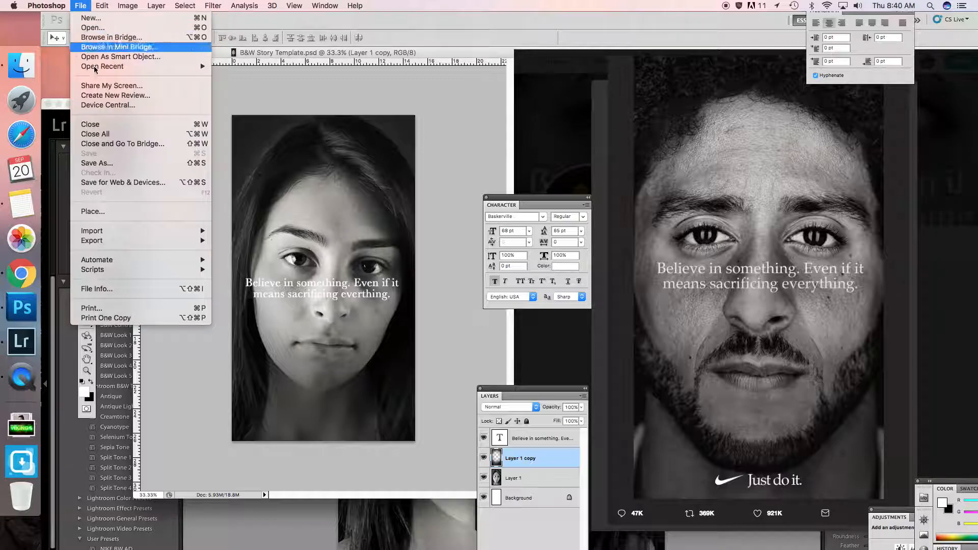
left_click(136, 185)
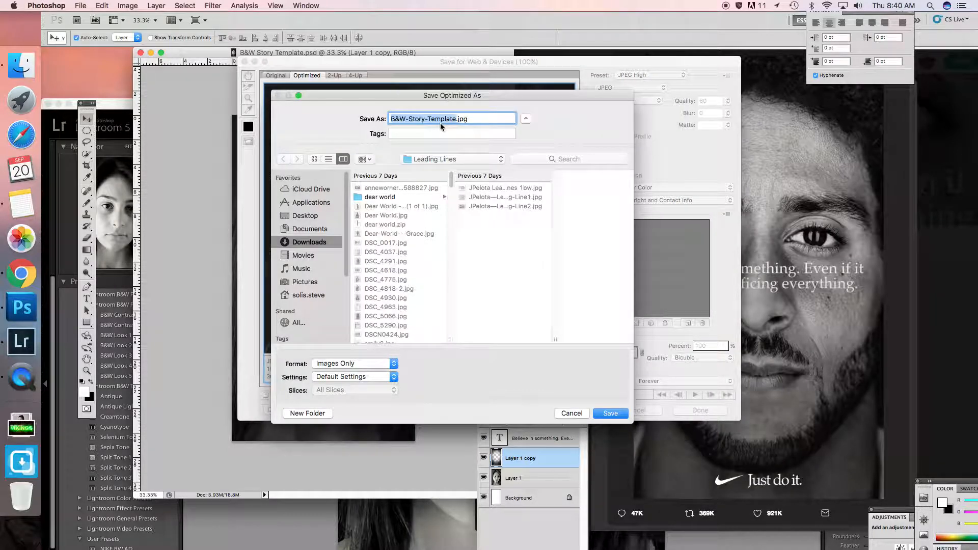
type("Brianna-NIKE BWAD")
left_click(307, 413)
type("BW Portraits")
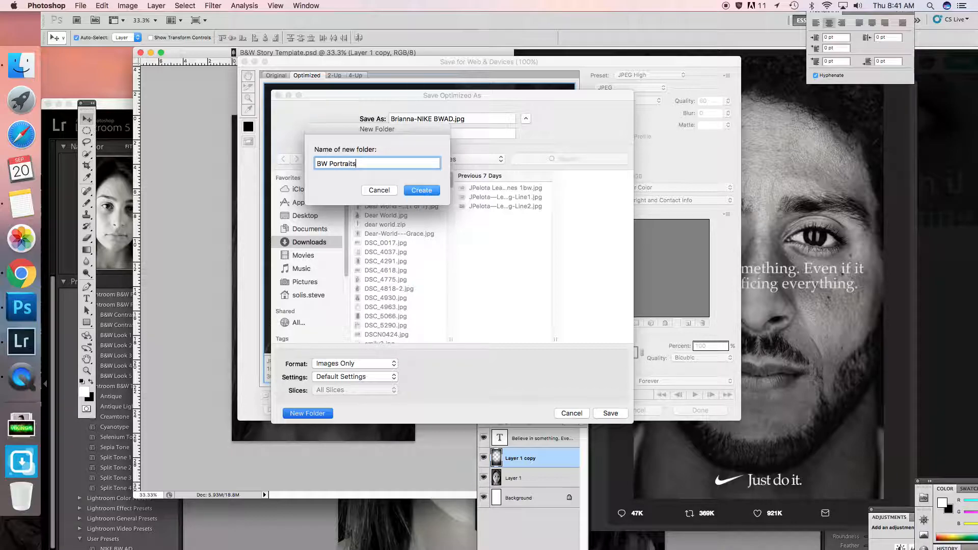
key("Return")
left_click(614, 413)
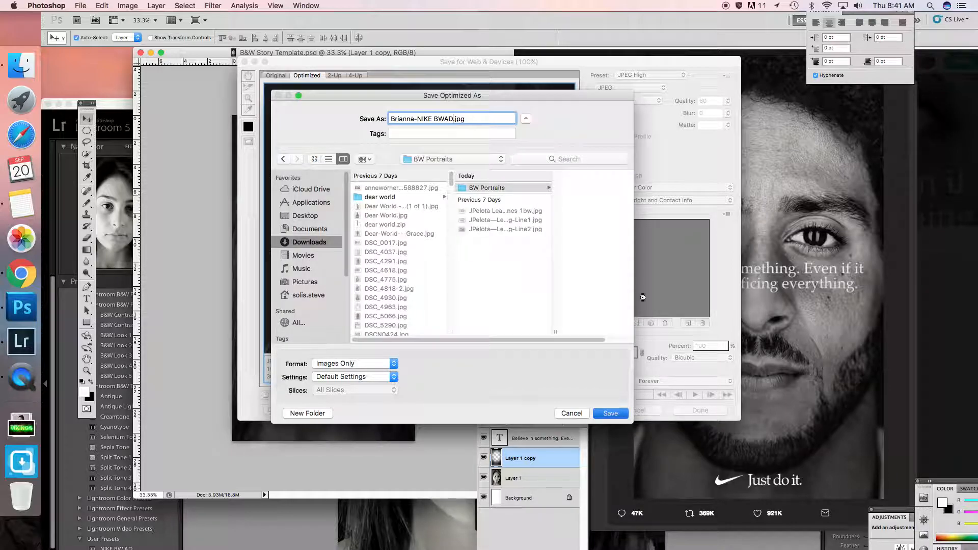